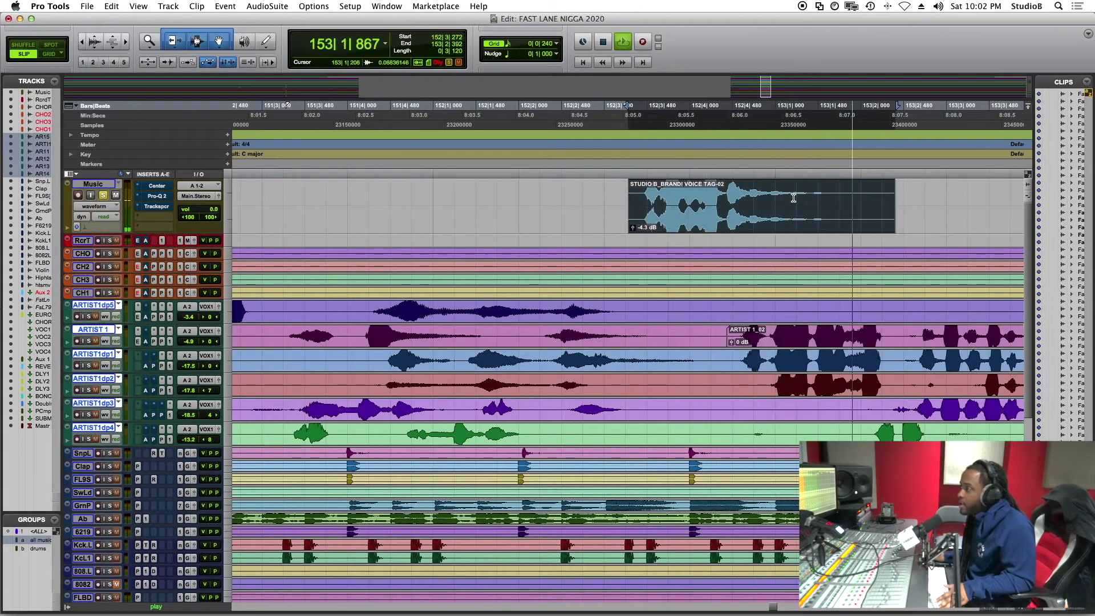
Stop playback, zoom out, and select the beat tracks from about 152|3 to 153|2 under the voice tag
{"action": "key", "text": "space"}
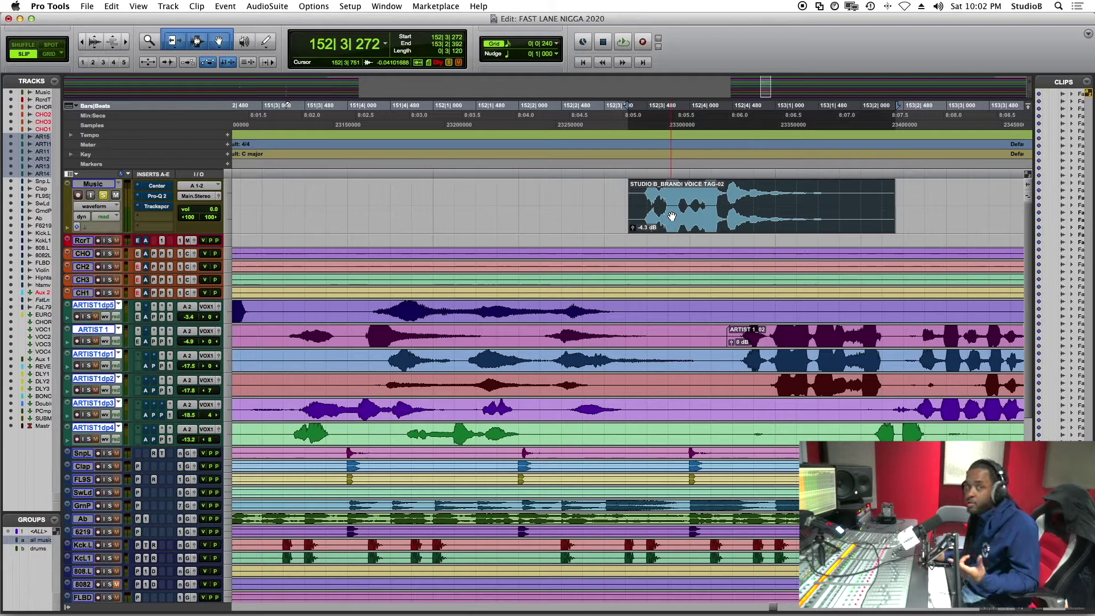
{"action": "key", "text": "r"}
{"action": "key", "text": "r"}
{"action": "key", "text": "r"}
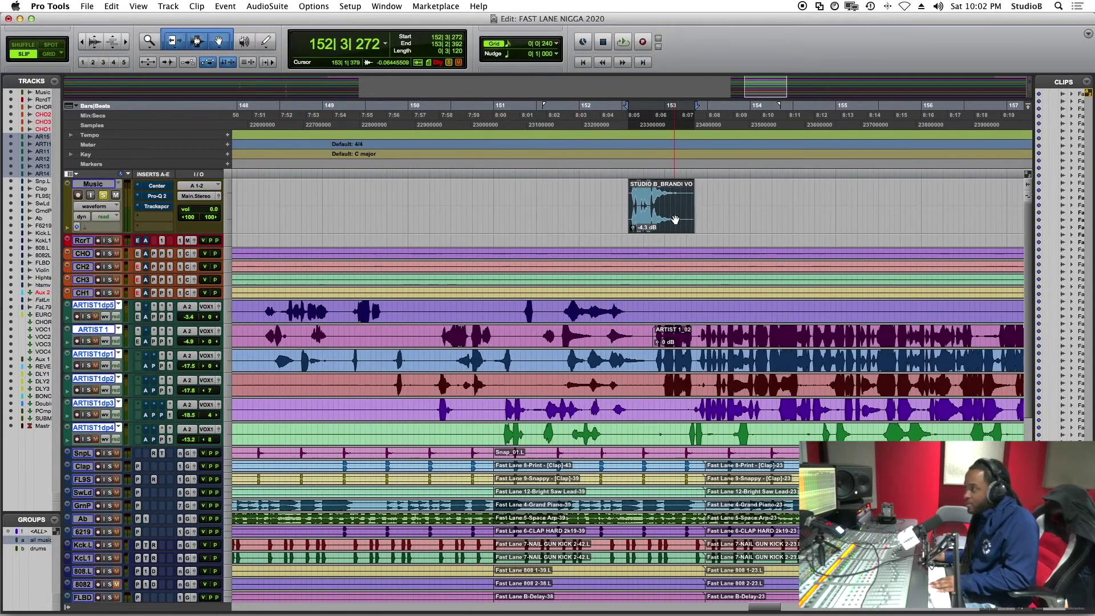
{"action": "key", "text": "t"}
{"action": "key", "text": "t"}
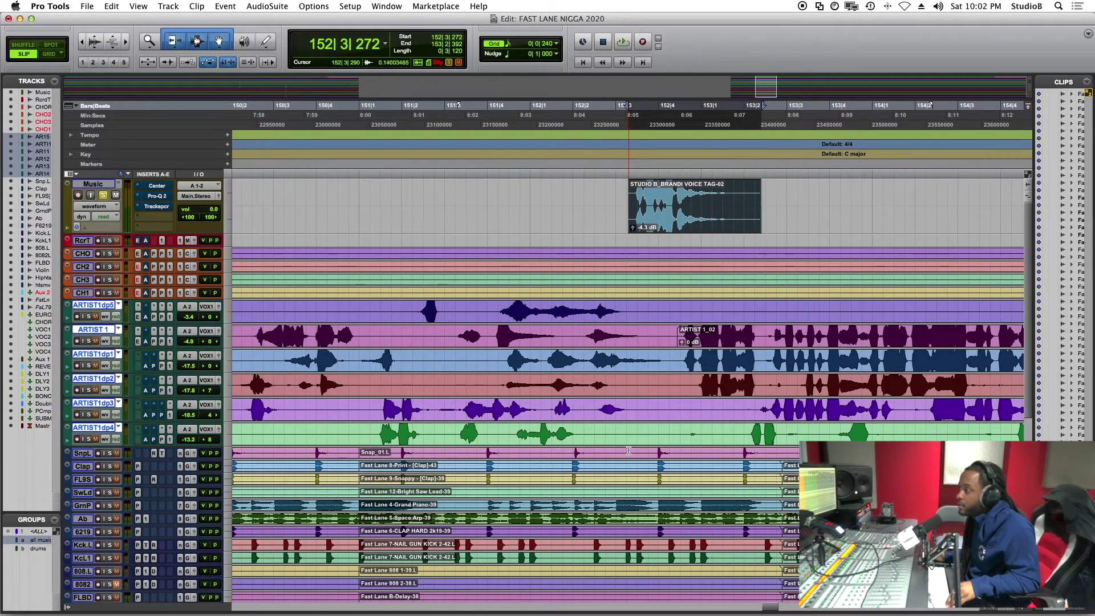
{"action": "left_click_drag", "start_coordinate": [628, 451], "coordinate": [760, 486]}
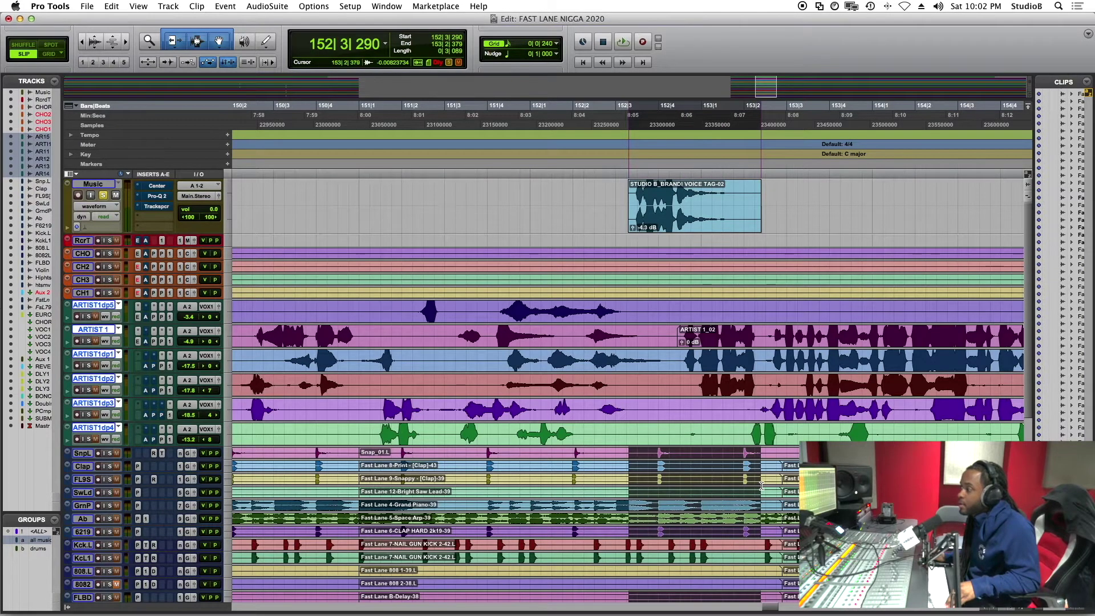
Extend the selection over Kck.L, KcL1, 808.L and 8082, starting at 152|3|379 for three beats
{"action": "scroll", "coordinate": [757, 500], "scroll_direction": "down", "scroll_amount": 5}
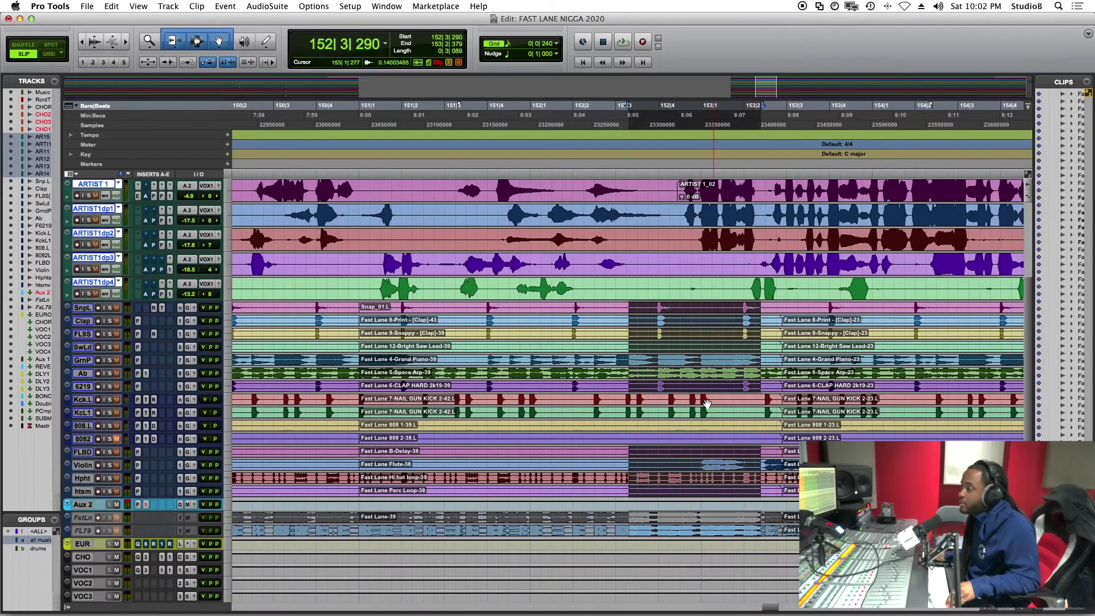
{"action": "left_click", "coordinate": [705, 402], "text": "shift"}
{"action": "left_click", "coordinate": [703, 411], "text": "shift"}
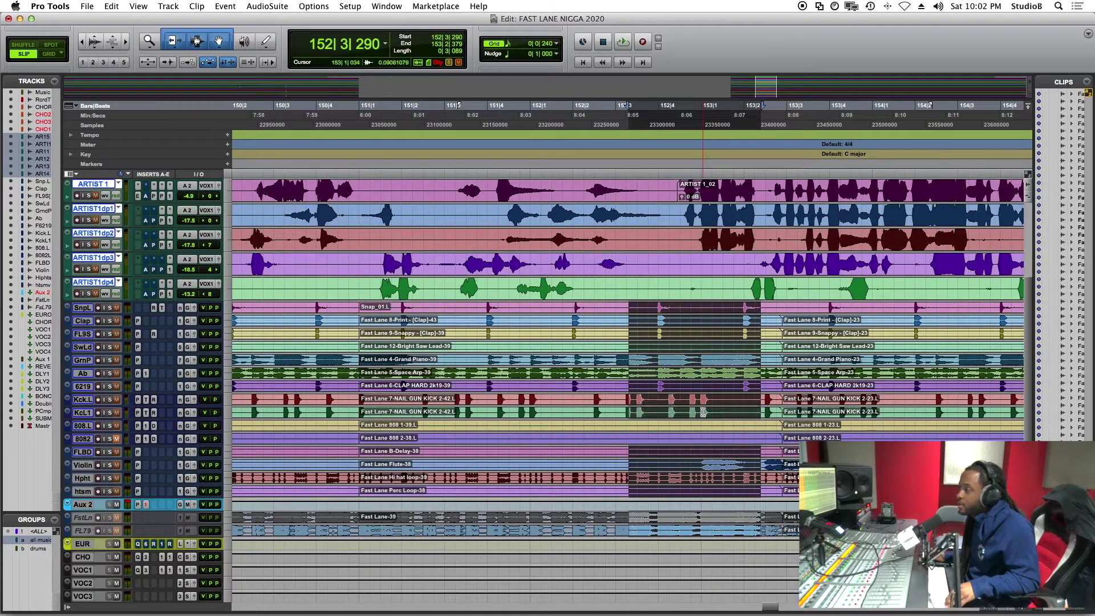
{"action": "left_click", "coordinate": [702, 425], "text": "shift"}
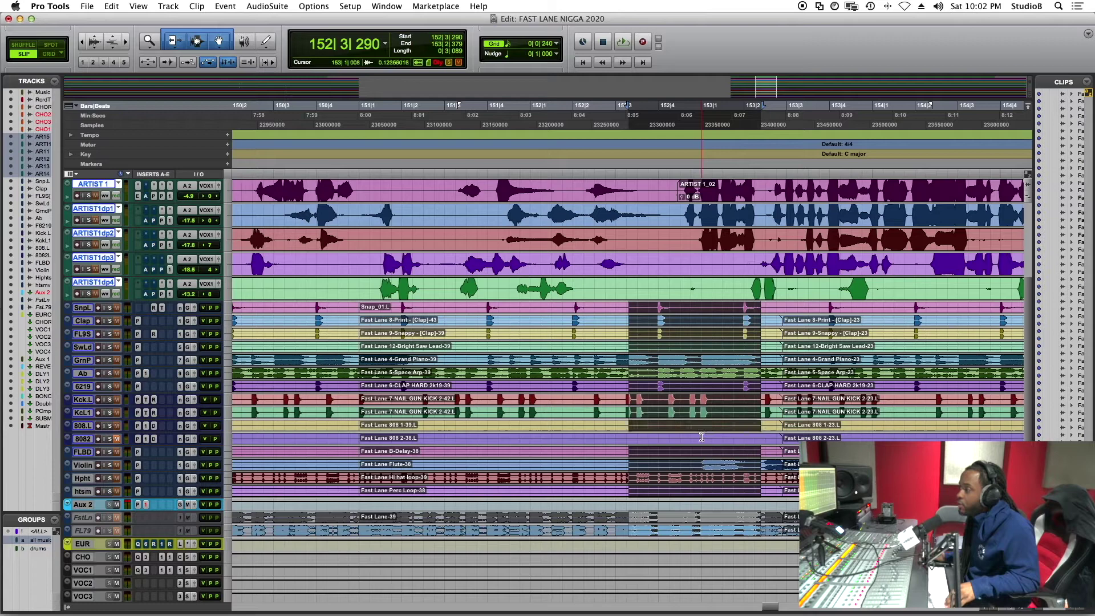
{"action": "left_click", "coordinate": [701, 438], "text": "shift"}
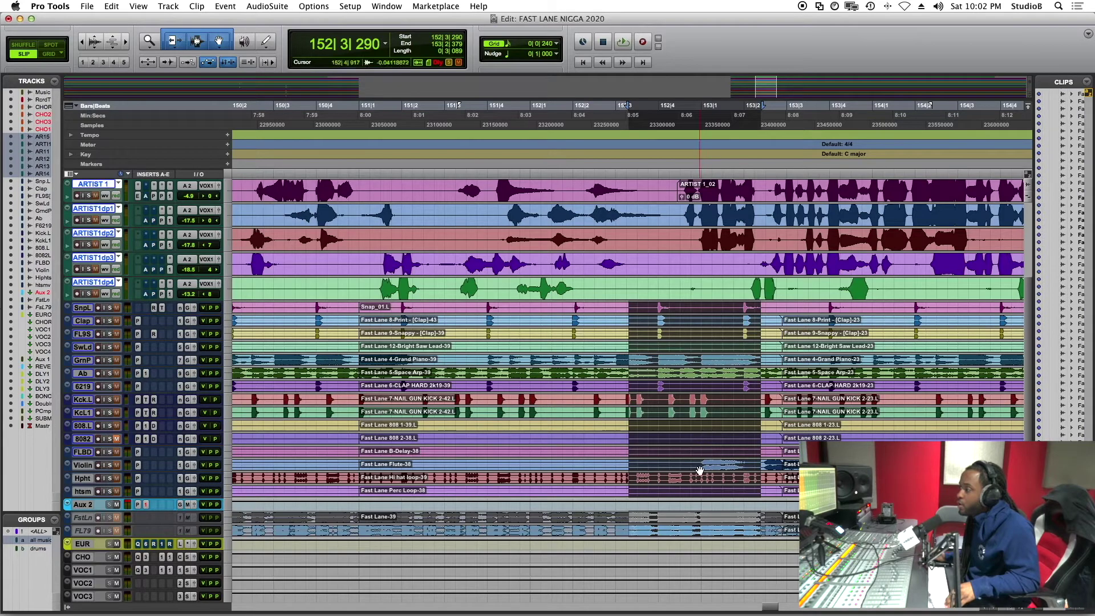
{"action": "left_click", "coordinate": [691, 529], "text": "shift"}
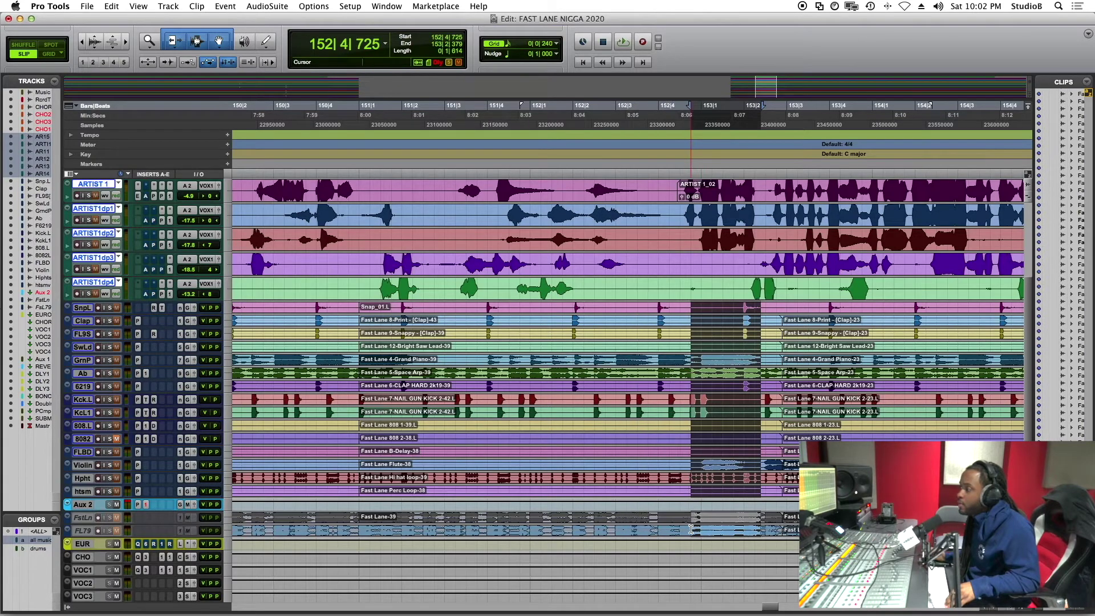
{"action": "left_click", "coordinate": [646, 308], "text": "shift"}
{"action": "scroll", "coordinate": [656, 342], "scroll_direction": "up", "scroll_amount": 5}
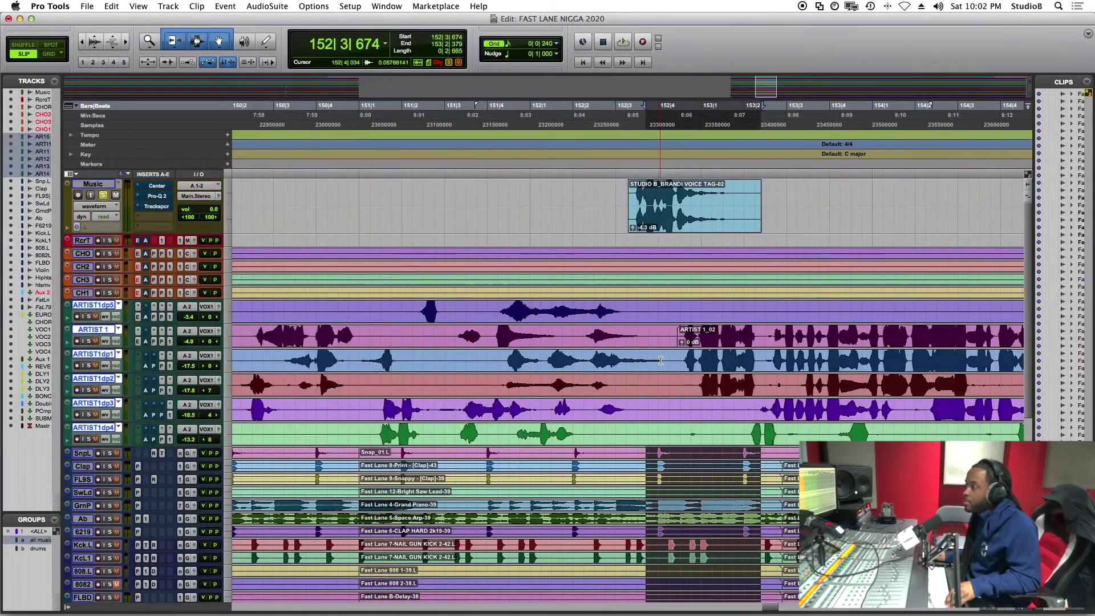
{"action": "left_click", "coordinate": [635, 452], "text": "shift"}
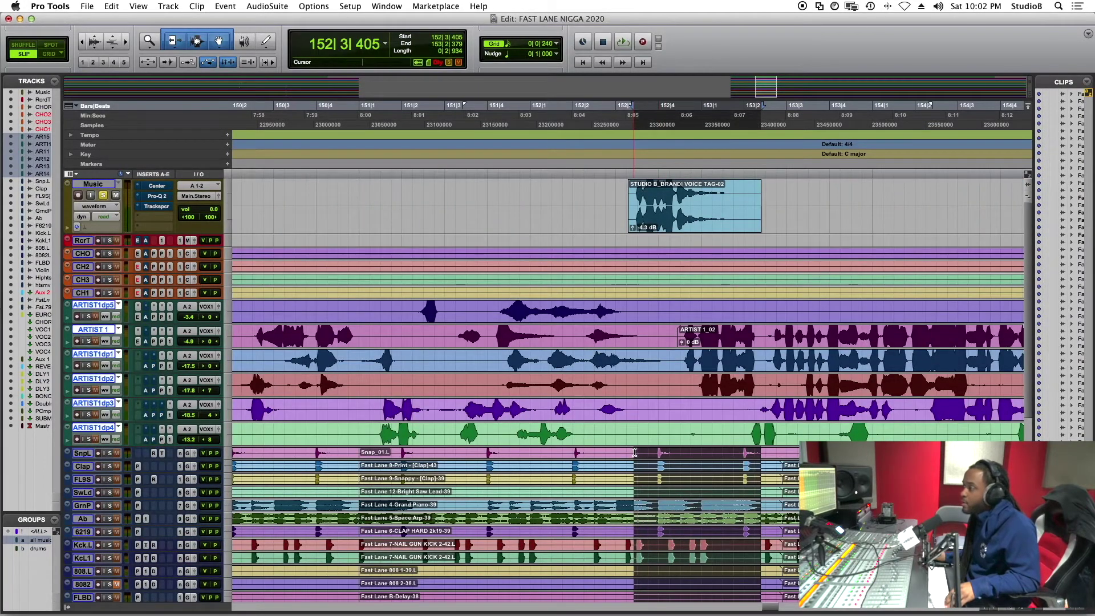
{"action": "left_click", "coordinate": [633, 451], "text": "shift"}
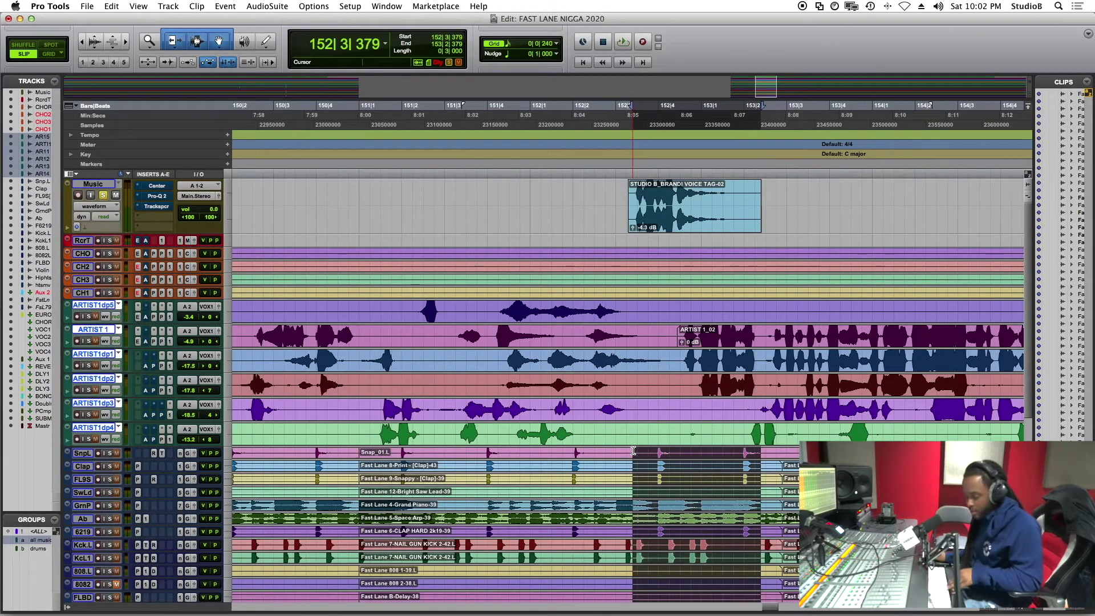
Separate the selected beat stretch into its own clips and mute them under the voice tag
{"action": "key", "text": "super+c"}
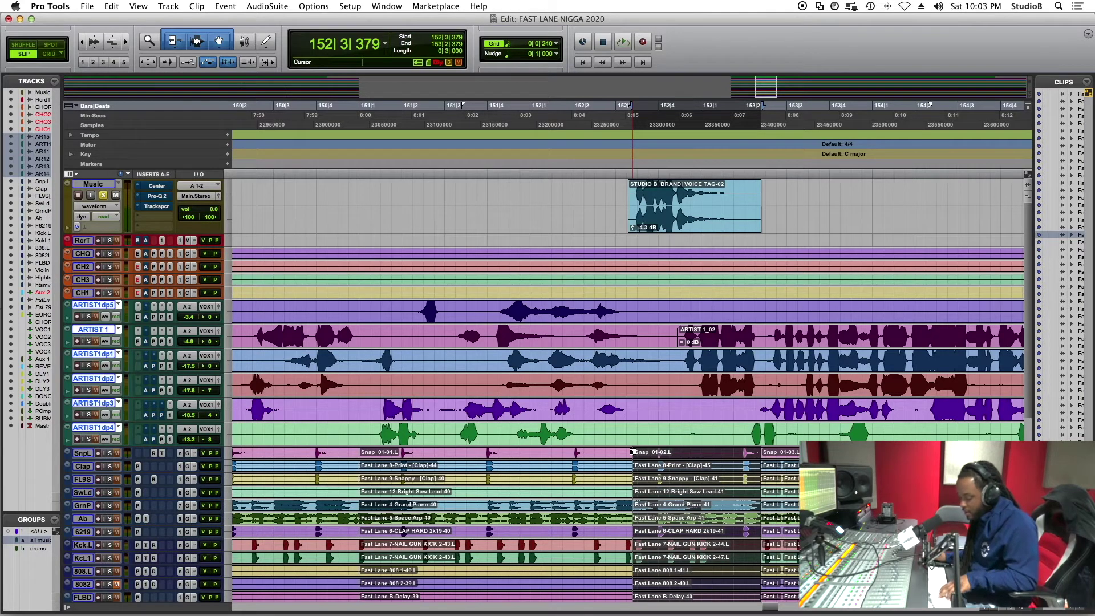
{"action": "key", "text": "super+c"}
{"action": "key", "text": "super+c"}
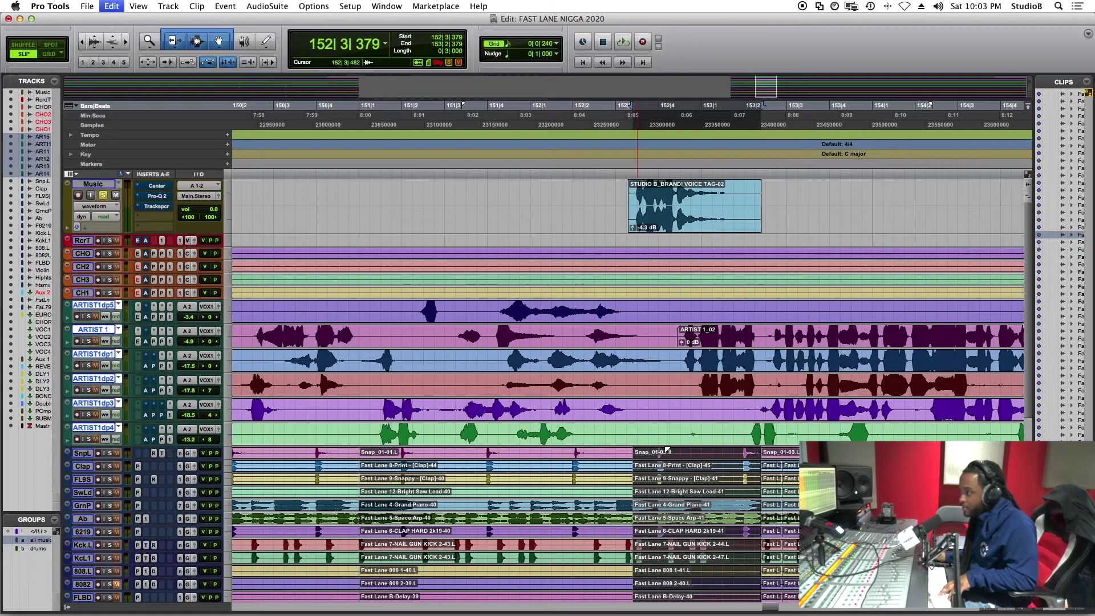
{"action": "scroll", "coordinate": [684, 459], "scroll_direction": "down", "scroll_amount": 6}
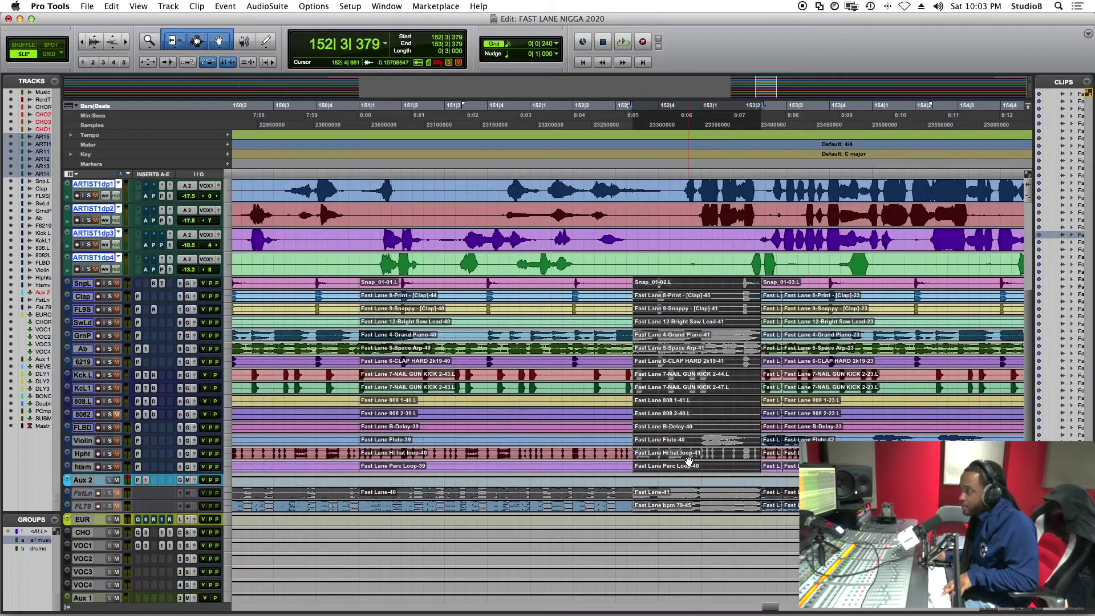
{"action": "scroll", "coordinate": [689, 461], "scroll_direction": "up", "scroll_amount": 6}
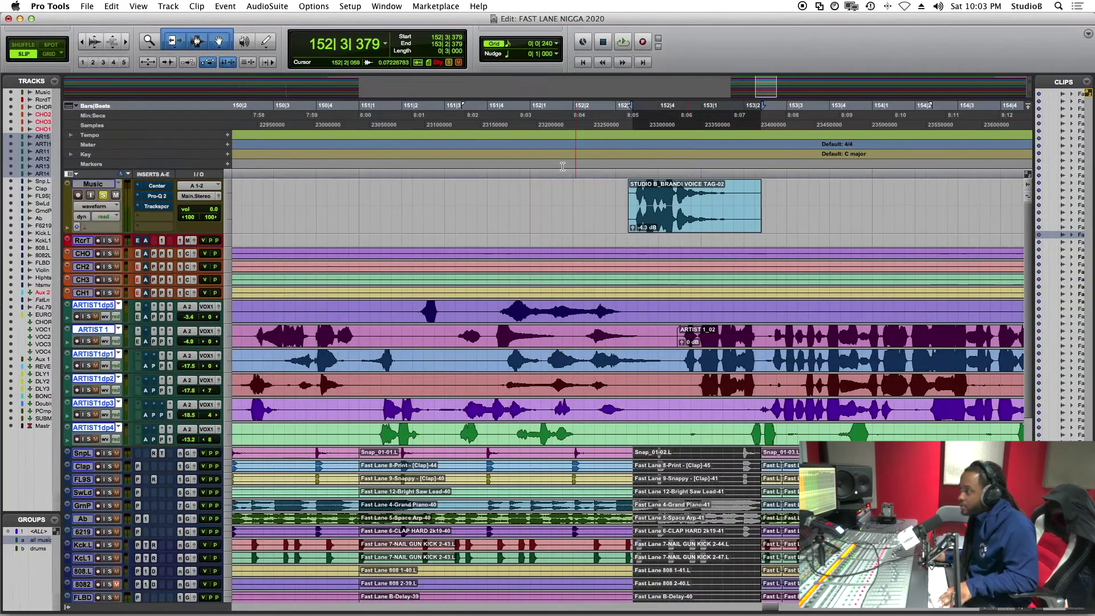
Play back from 152|1|546 into the muted beat gap and stop
{"action": "left_click", "coordinate": [555, 154]}
{"action": "key", "text": "space"}
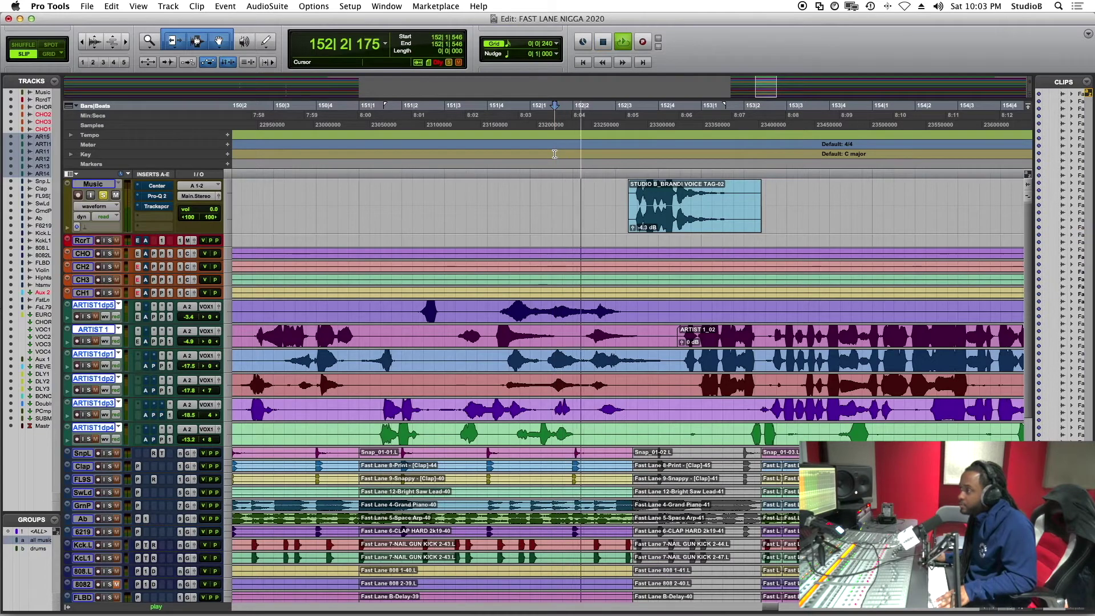
{"action": "key", "text": "space"}
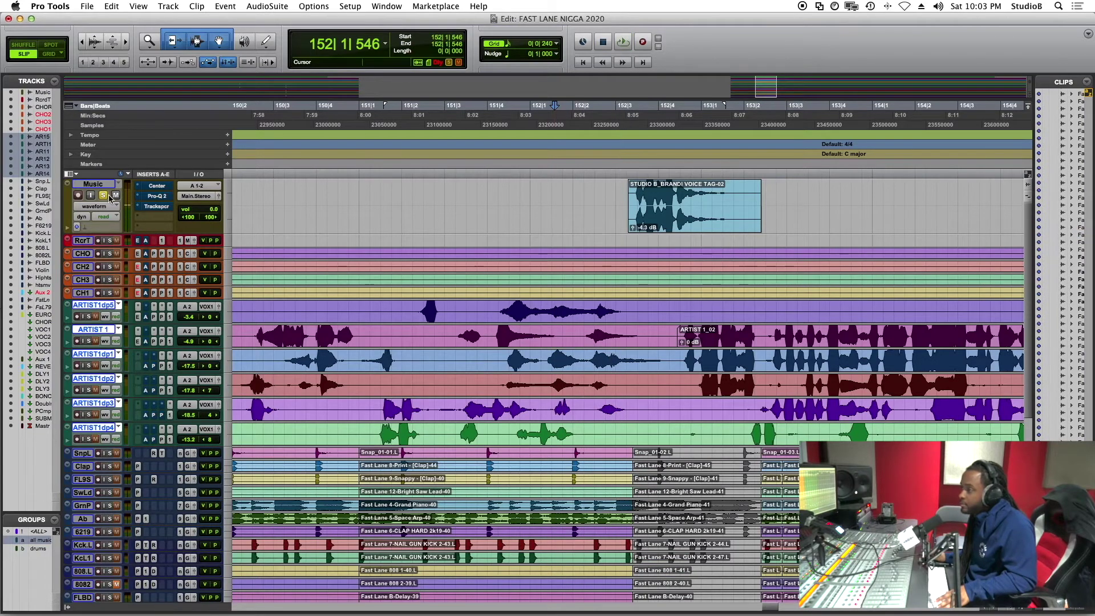
Take the Music track out of solo and replay the section with the full mix
{"action": "left_click", "coordinate": [104, 196]}
{"action": "key", "text": "space"}
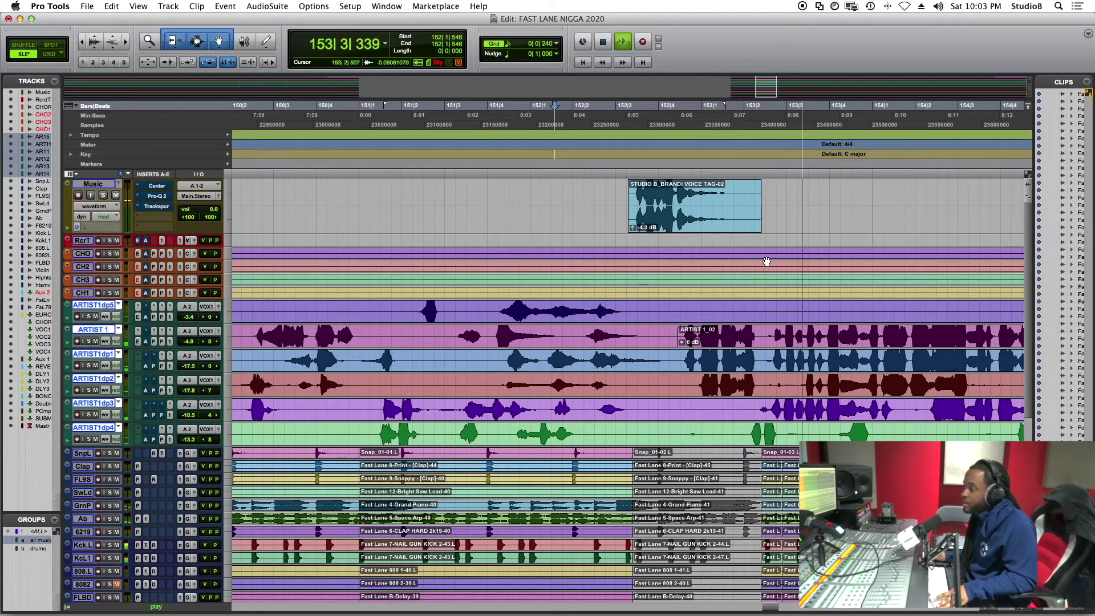
{"action": "key", "text": "space"}
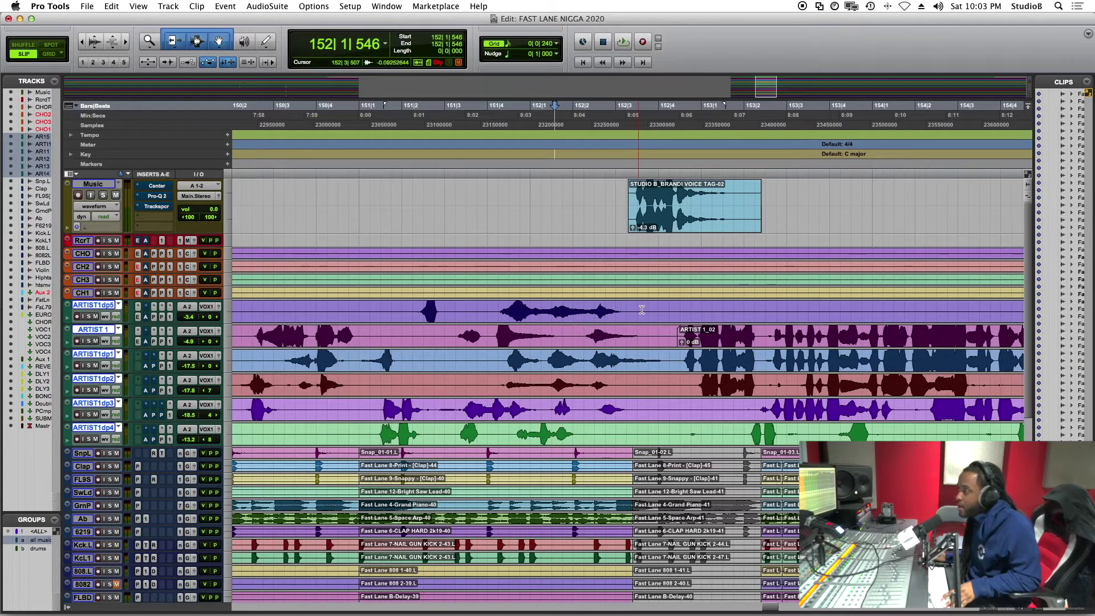
Select the beat tracks from 152|1|955 up to the muted gap and separate them into new clips
{"action": "left_click", "coordinate": [671, 219]}
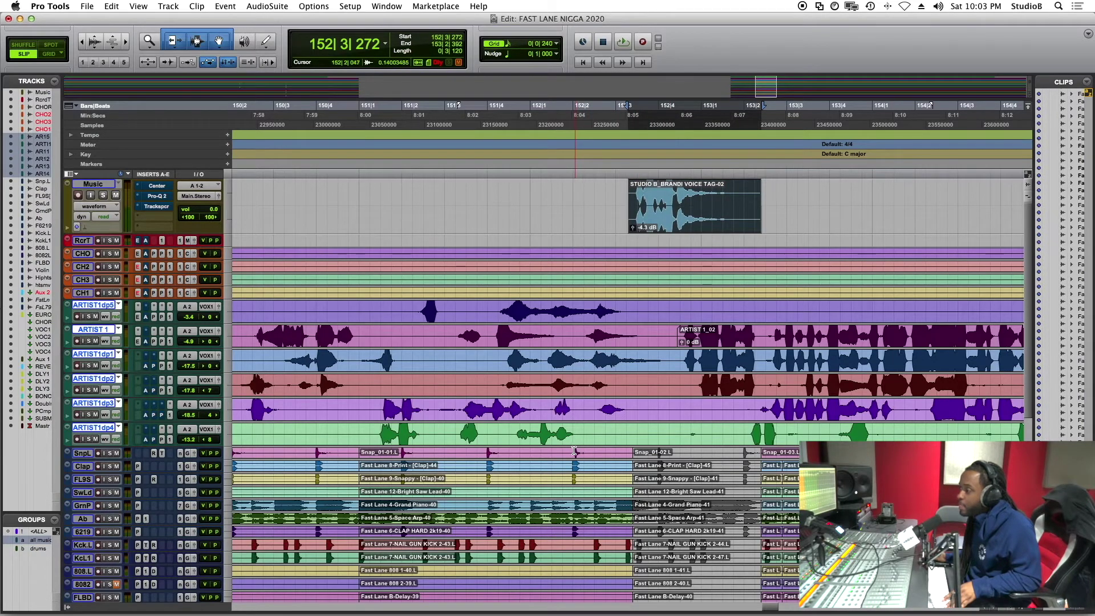
{"action": "left_click_drag", "start_coordinate": [574, 451], "coordinate": [635, 555]}
{"action": "scroll", "coordinate": [634, 556], "scroll_direction": "down", "scroll_amount": 5}
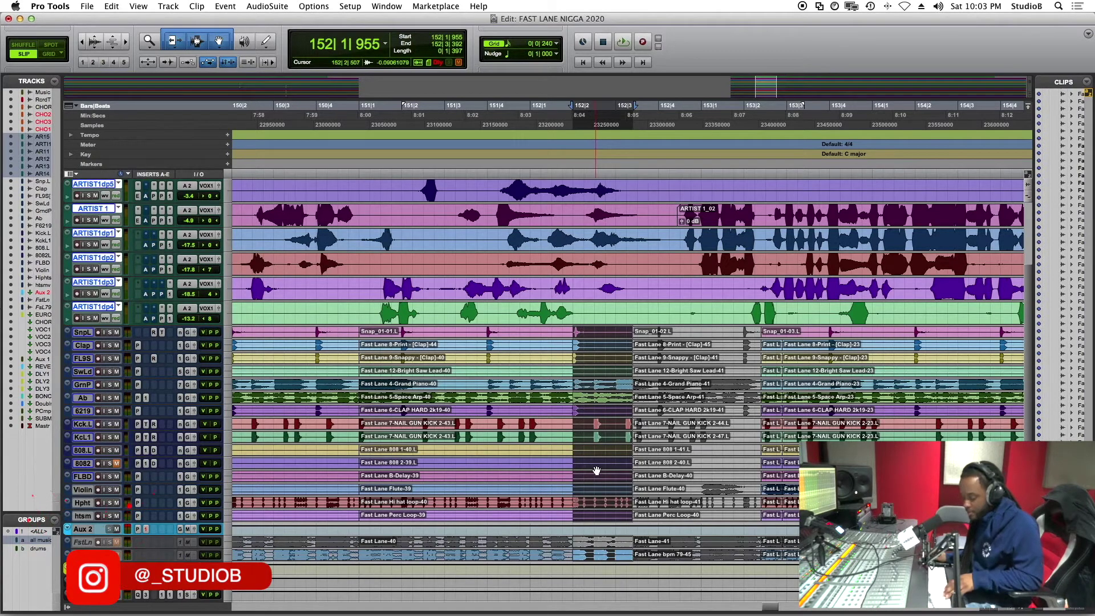
{"action": "key", "text": "super+e"}
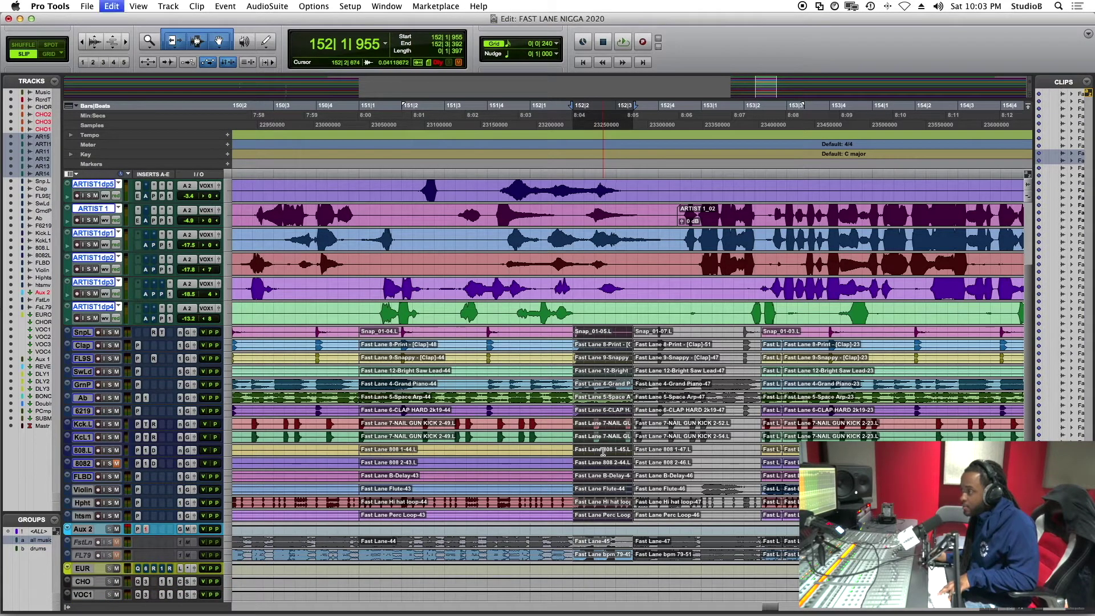
{"action": "key", "text": "super+e"}
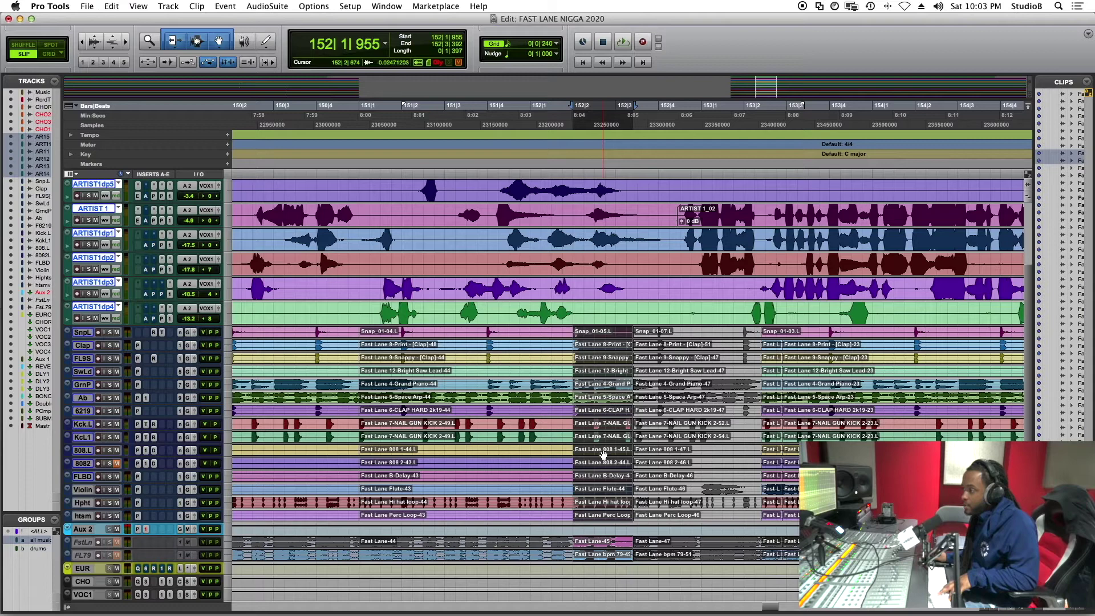
Render the AudioSuite Vari-Fi Slow Down effect onto the selected beat clips before the voice tag
{"action": "left_click", "coordinate": [264, 6]}
{"action": "mouse_move", "coordinate": [291, 42]}
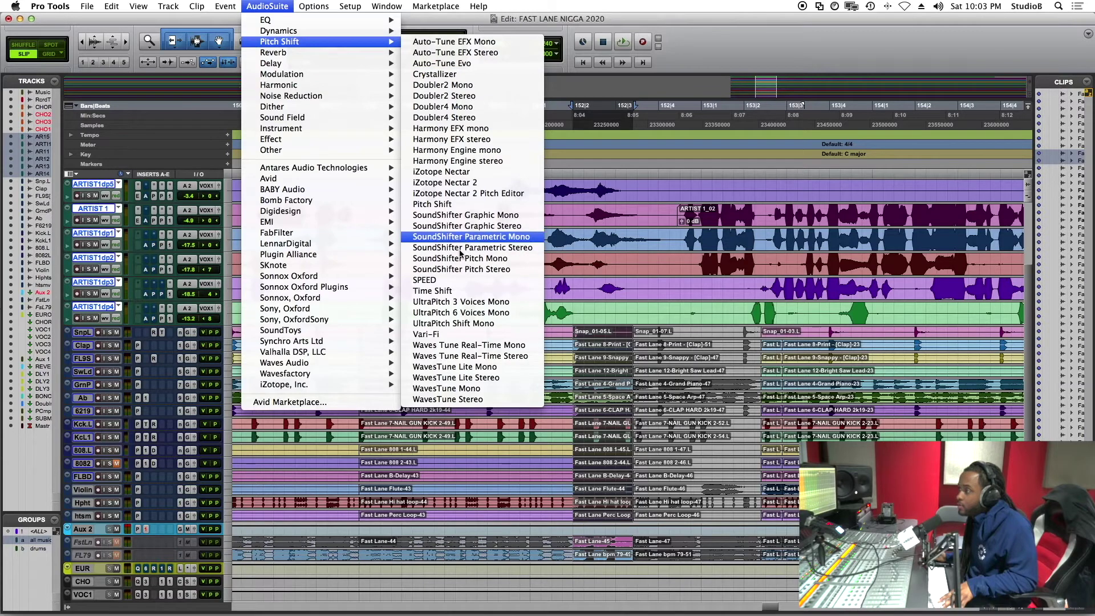
{"action": "left_click", "coordinate": [464, 334]}
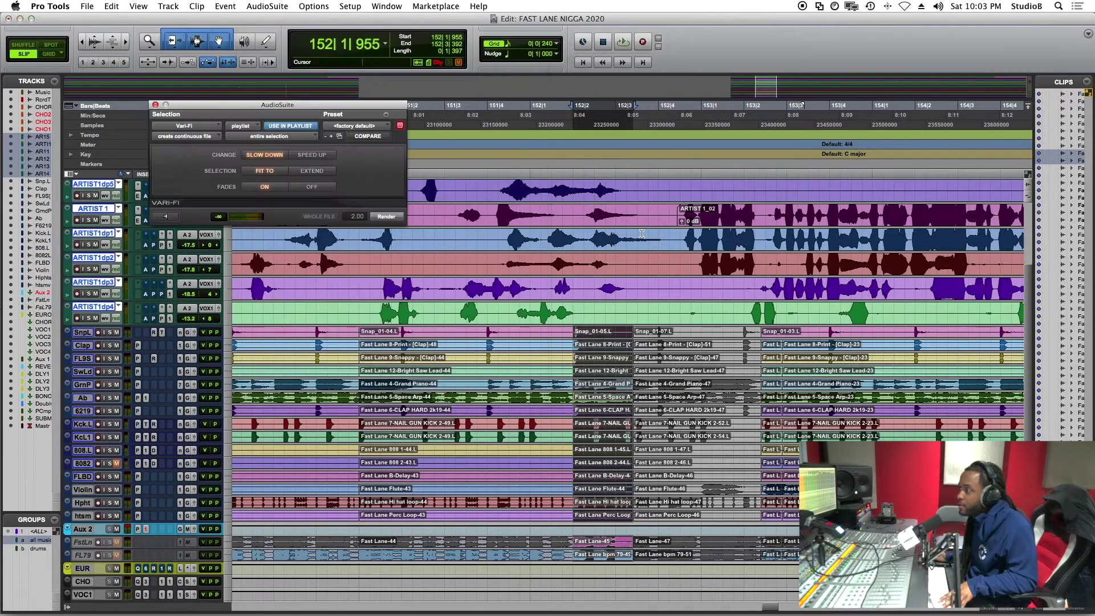
{"action": "left_click_drag", "start_coordinate": [308, 107], "coordinate": [340, 116]}
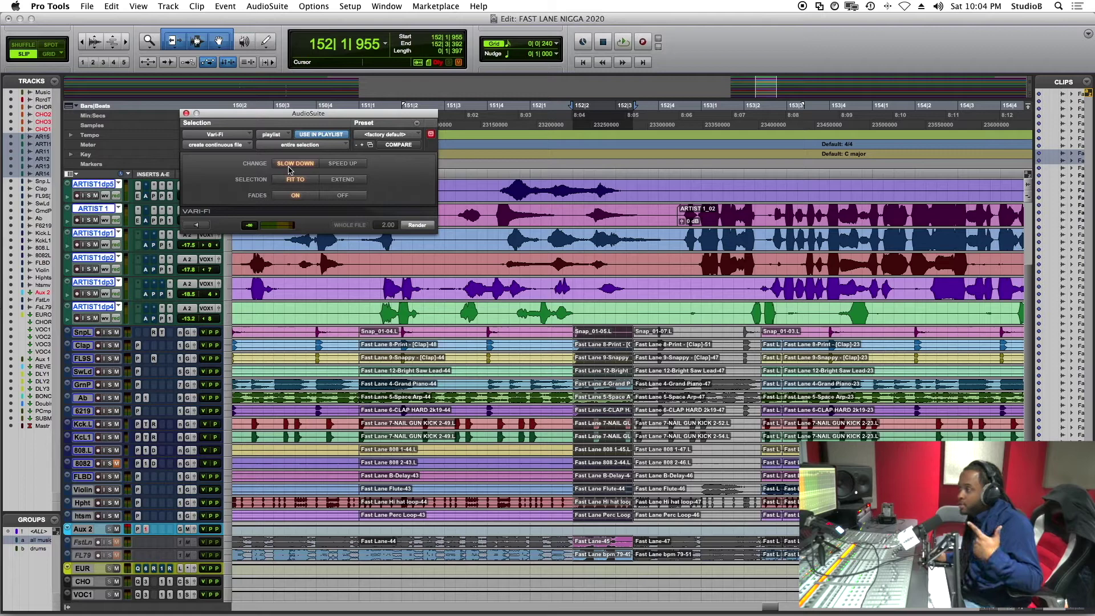
{"action": "left_click", "coordinate": [416, 225]}
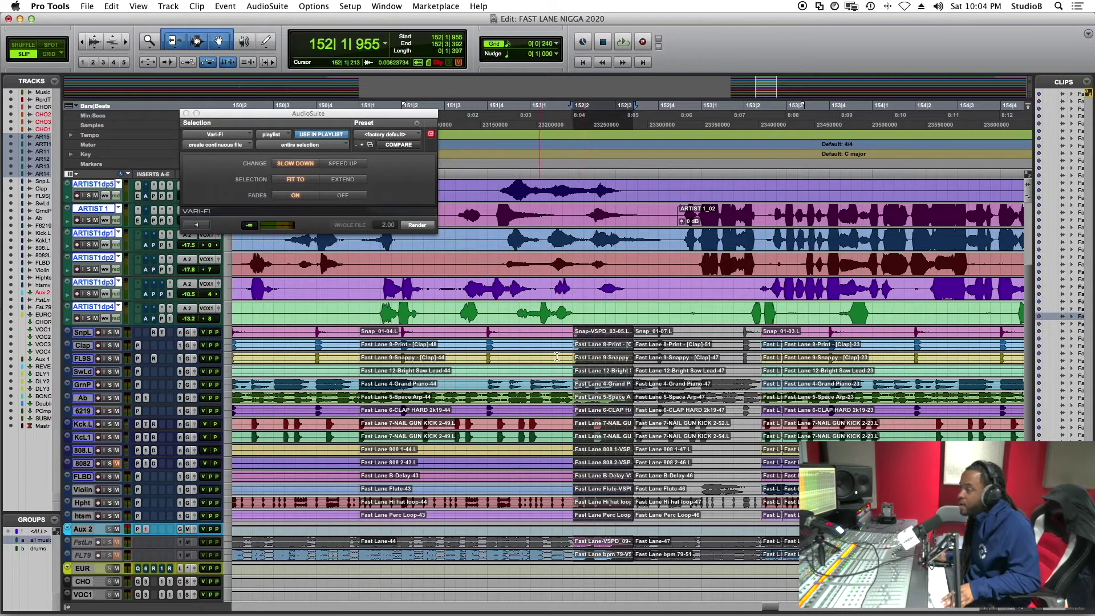
{"action": "scroll", "coordinate": [557, 357], "scroll_direction": "up", "scroll_amount": 5}
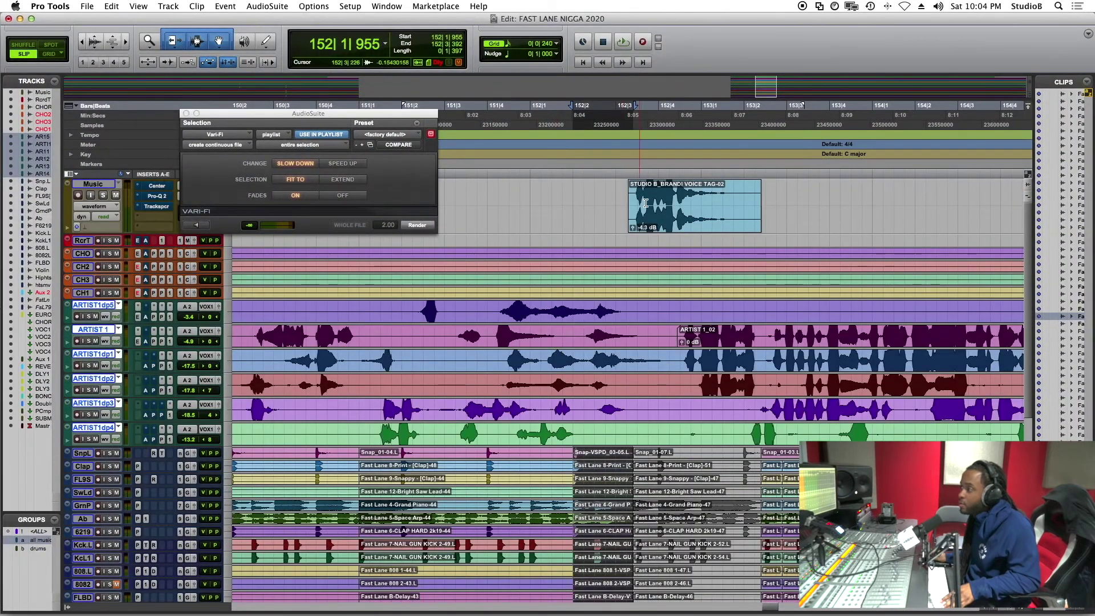
{"action": "left_click", "coordinate": [646, 214]}
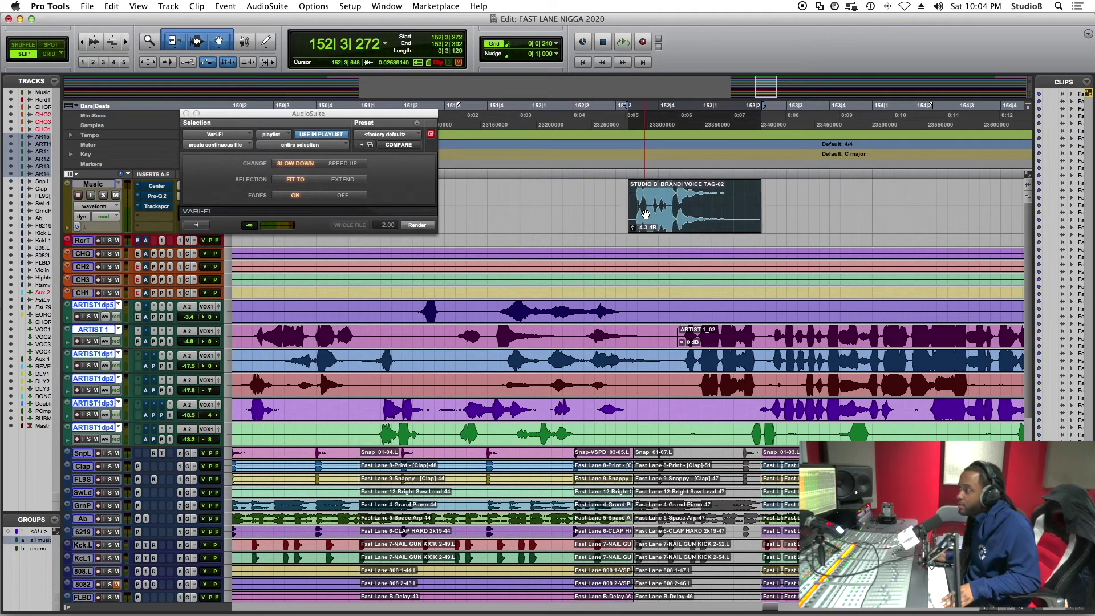
{"action": "left_click", "coordinate": [485, 431]}
{"action": "key", "text": "space"}
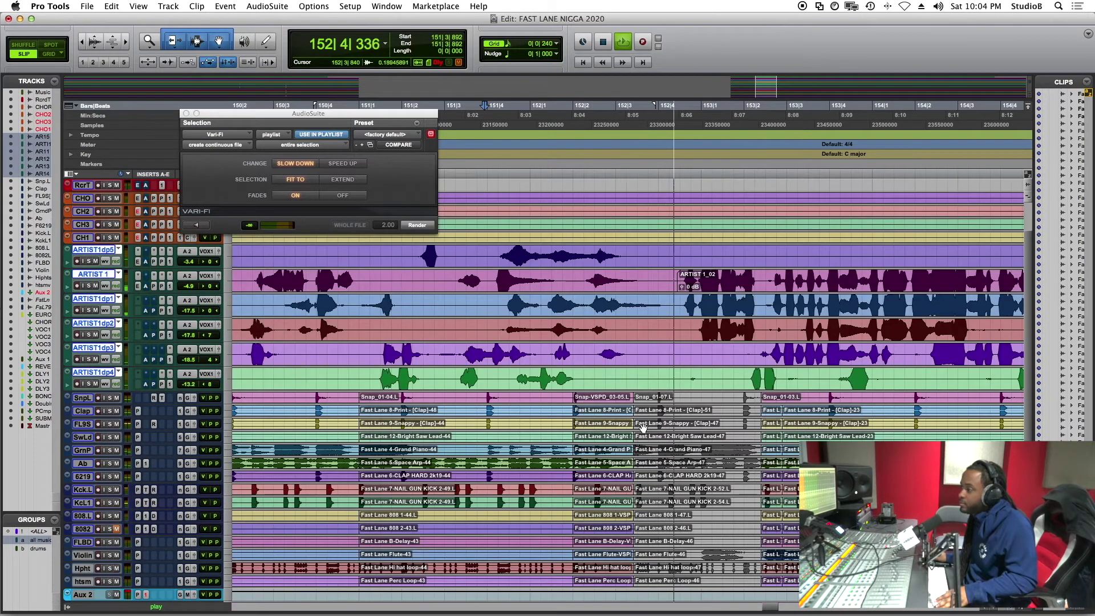
{"action": "scroll", "coordinate": [527, 383], "scroll_direction": "down", "scroll_amount": 5}
{"action": "key", "text": "space"}
{"action": "left_click", "coordinate": [528, 382]}
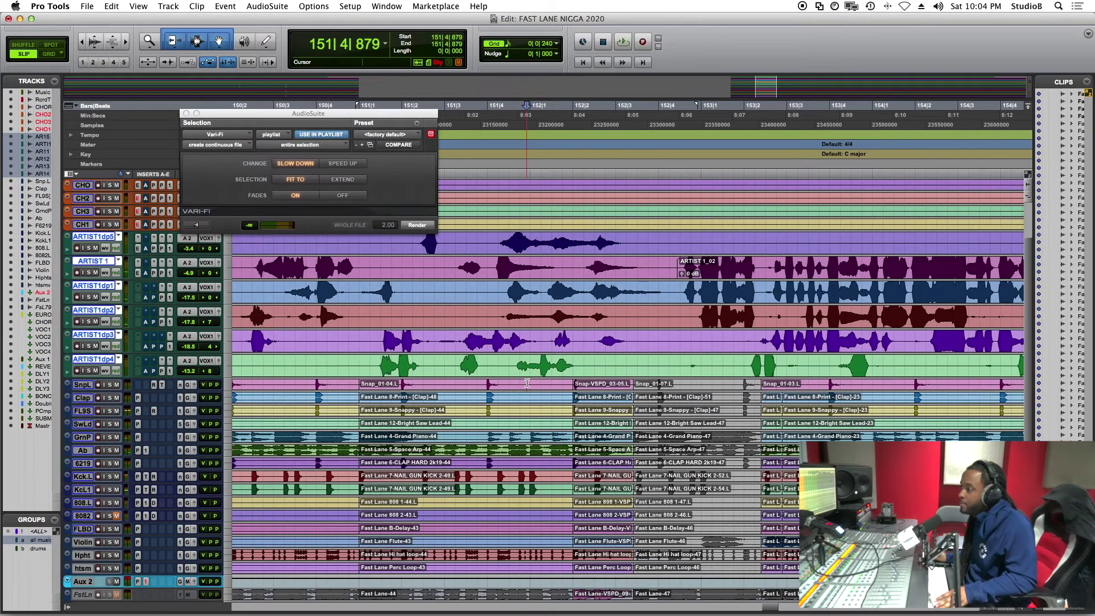
{"action": "key", "text": "space"}
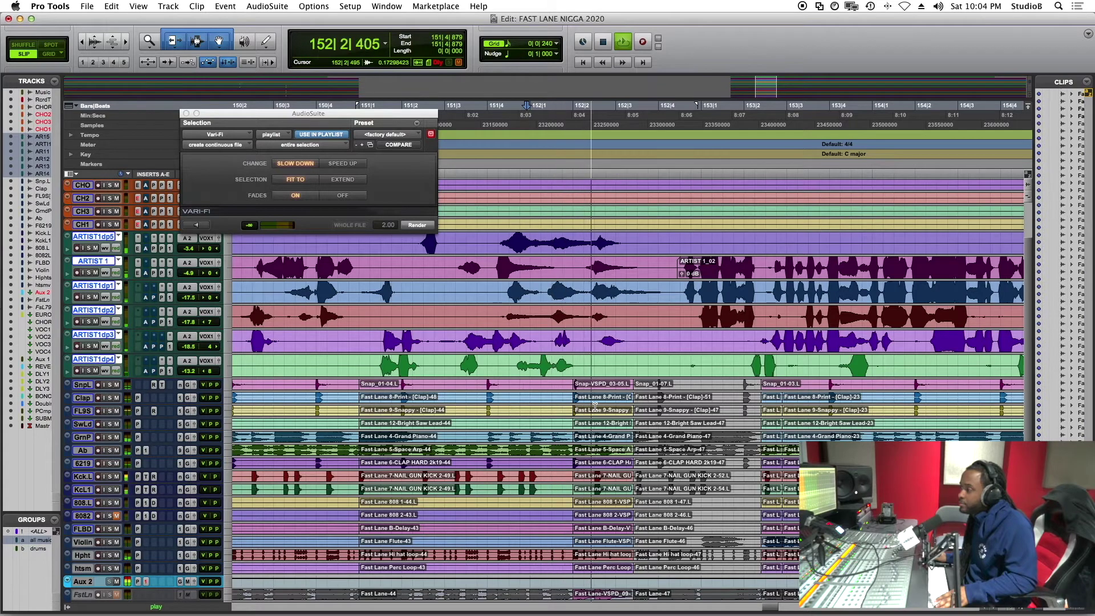
{"action": "key", "text": "space"}
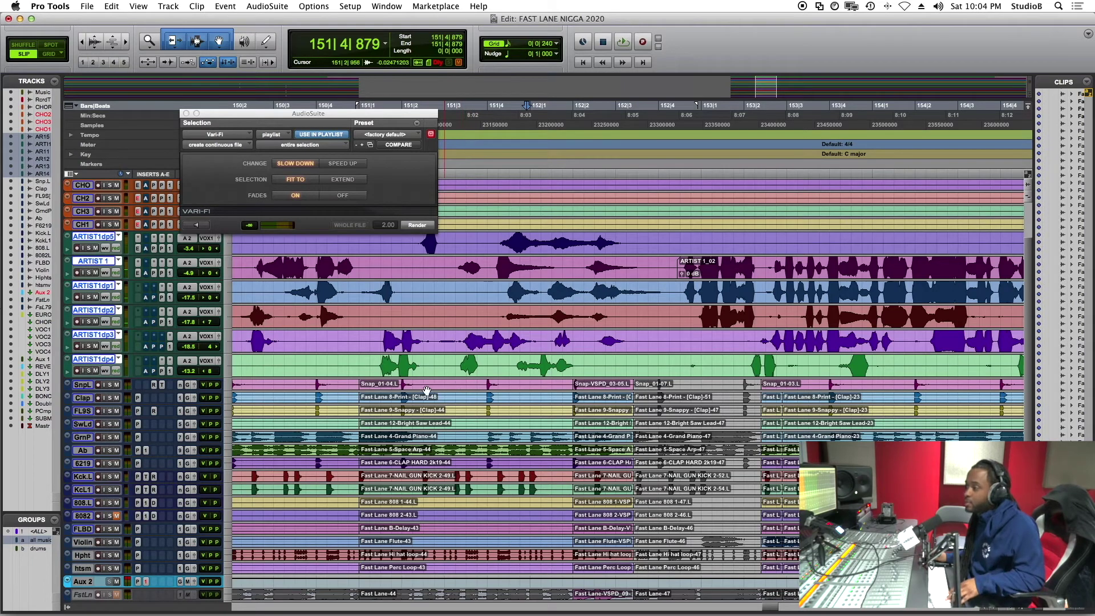
{"action": "left_click", "coordinate": [403, 384]}
{"action": "key", "text": "space"}
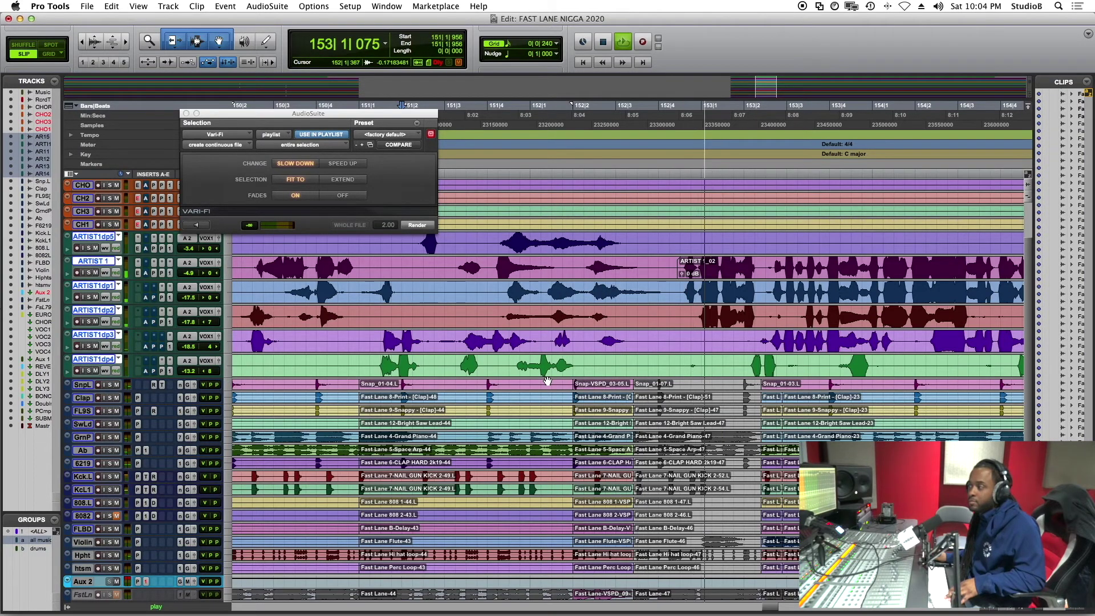
{"action": "key", "text": "space"}
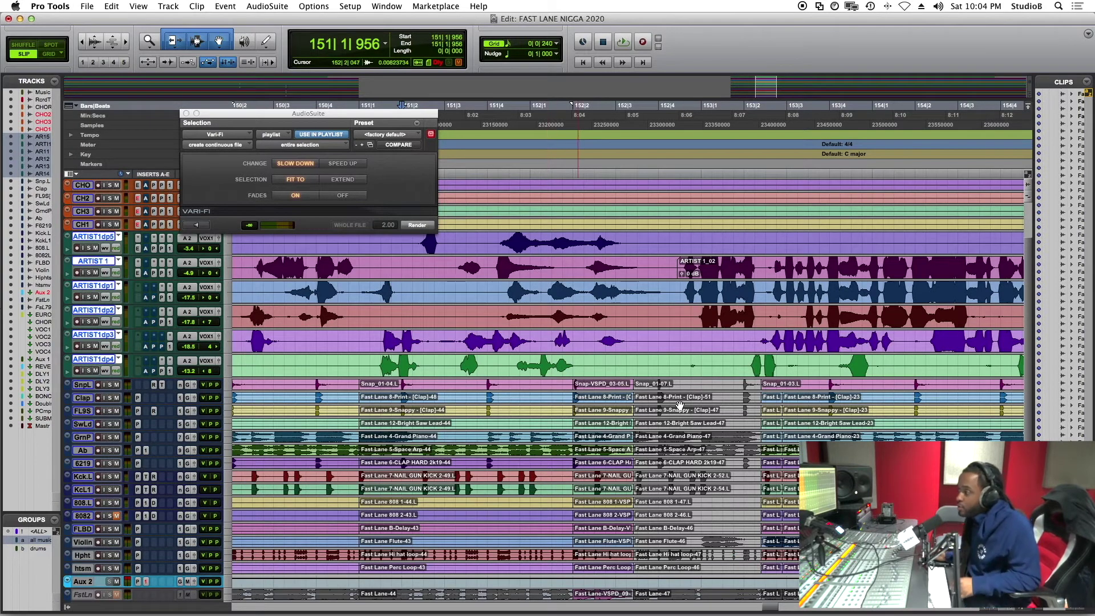
{"action": "scroll", "coordinate": [690, 403], "scroll_direction": "up", "scroll_amount": 5}
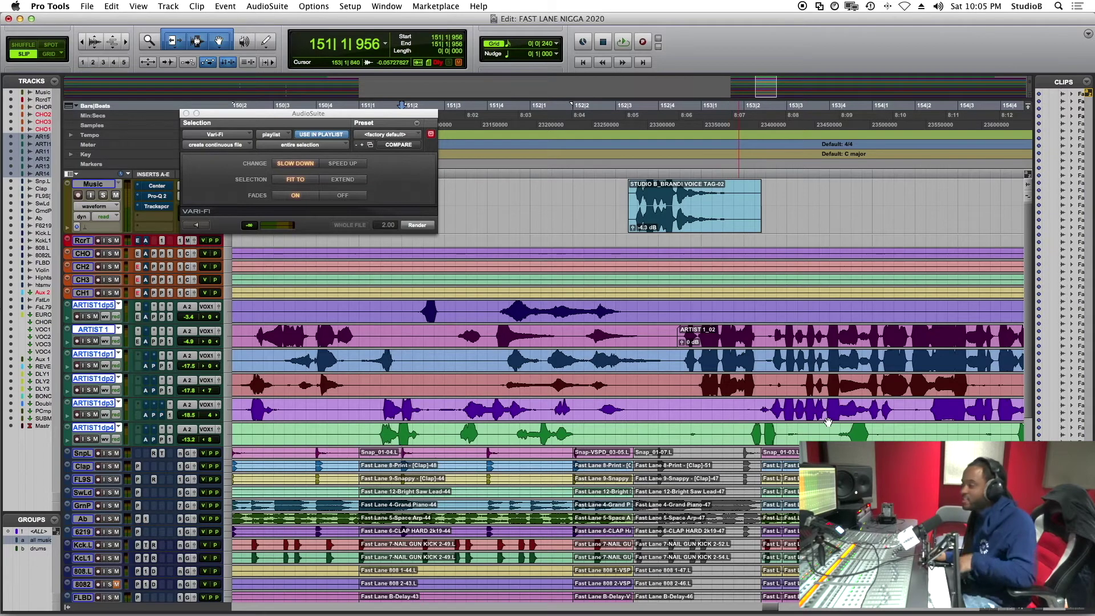
{"action": "scroll", "coordinate": [777, 454], "scroll_direction": "down", "scroll_amount": 3}
{"action": "scroll", "coordinate": [713, 419], "scroll_direction": "up", "scroll_amount": 3}
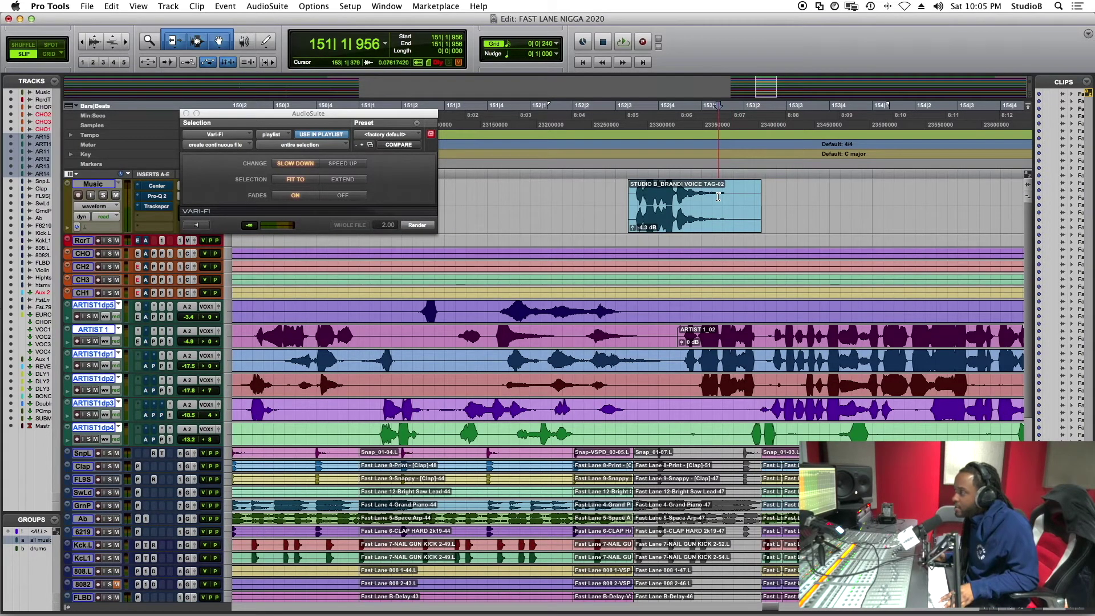
Select the beat tracks after the voice tag from 153|1|315, adjusting the end to 153|2|379
{"action": "left_click", "coordinate": [719, 222]}
{"action": "left_click", "coordinate": [771, 214], "text": "shift"}
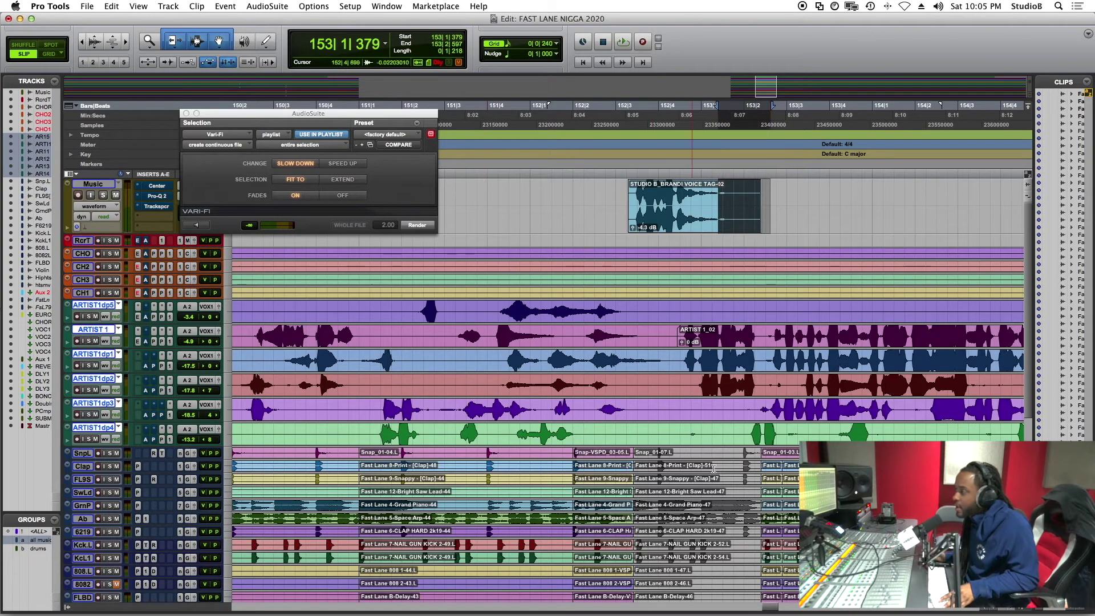
{"action": "left_click_drag", "start_coordinate": [716, 452], "coordinate": [762, 550]}
{"action": "scroll", "coordinate": [762, 549], "scroll_direction": "down", "scroll_amount": 5}
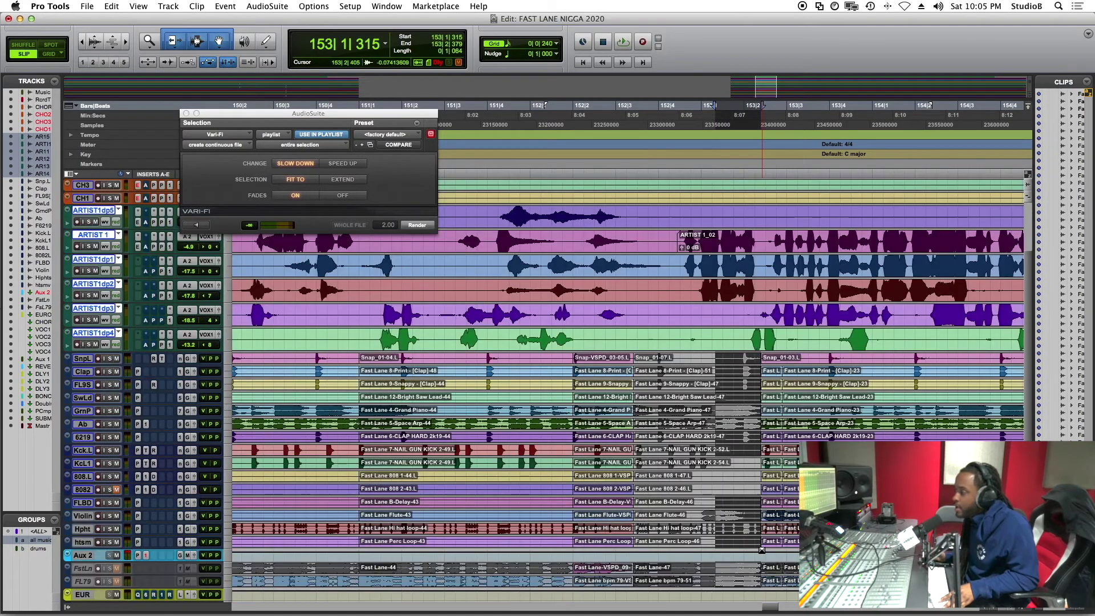
{"action": "scroll", "coordinate": [762, 550], "scroll_direction": "down", "scroll_amount": 2}
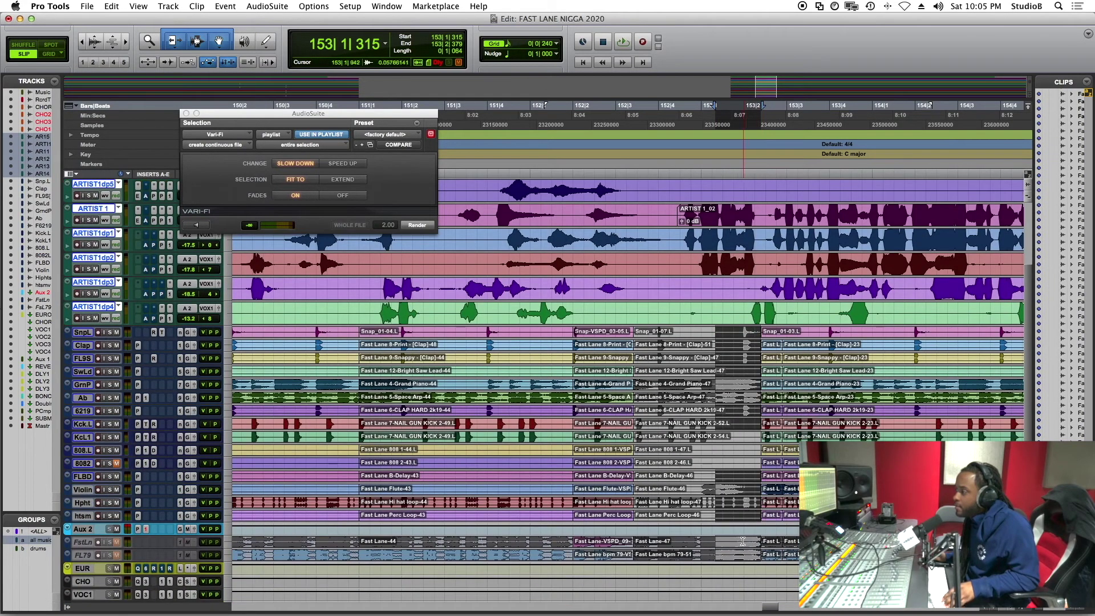
{"action": "left_click_drag", "start_coordinate": [742, 544], "coordinate": [742, 544]}
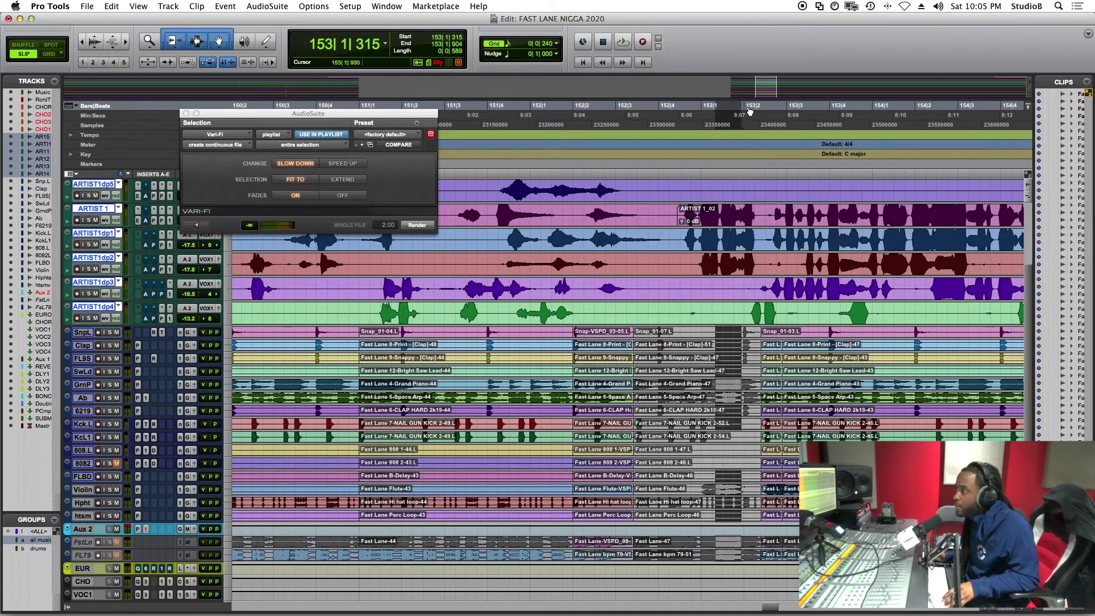
{"action": "left_click_drag", "start_coordinate": [757, 110], "coordinate": [761, 110]}
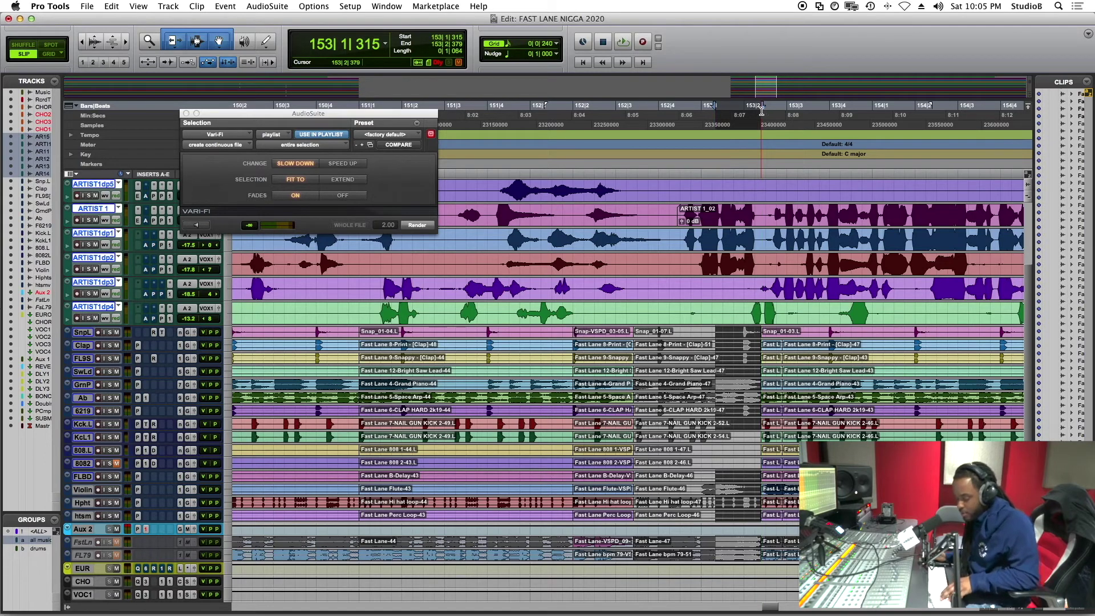
Fill the marked gap with beat audio and render Vari-Fi Speed Up onto it
{"action": "key", "text": "super+v"}
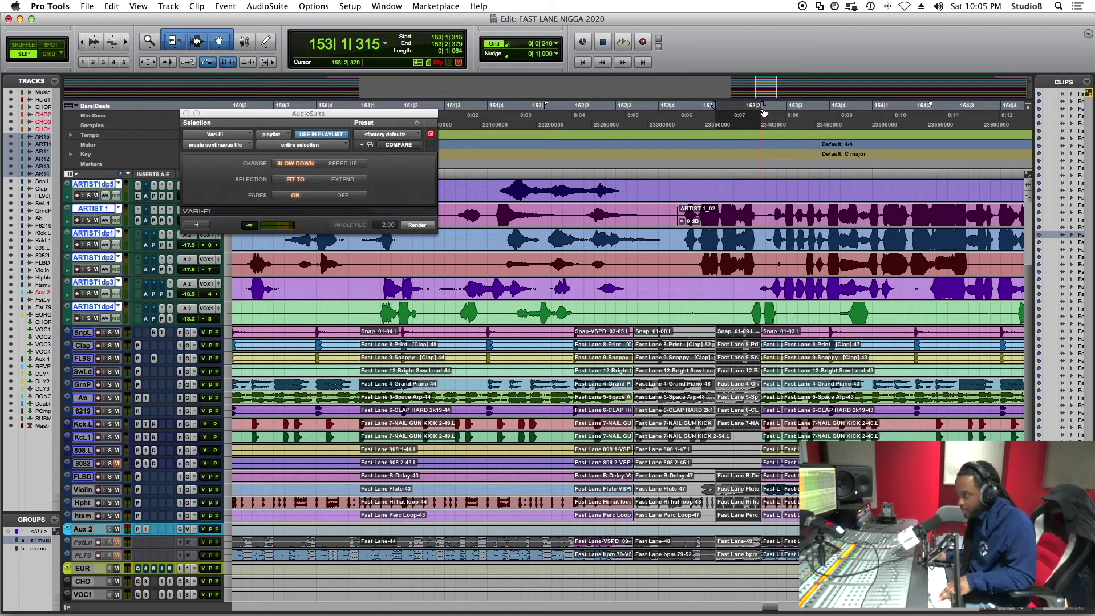
{"action": "key", "text": "super+v"}
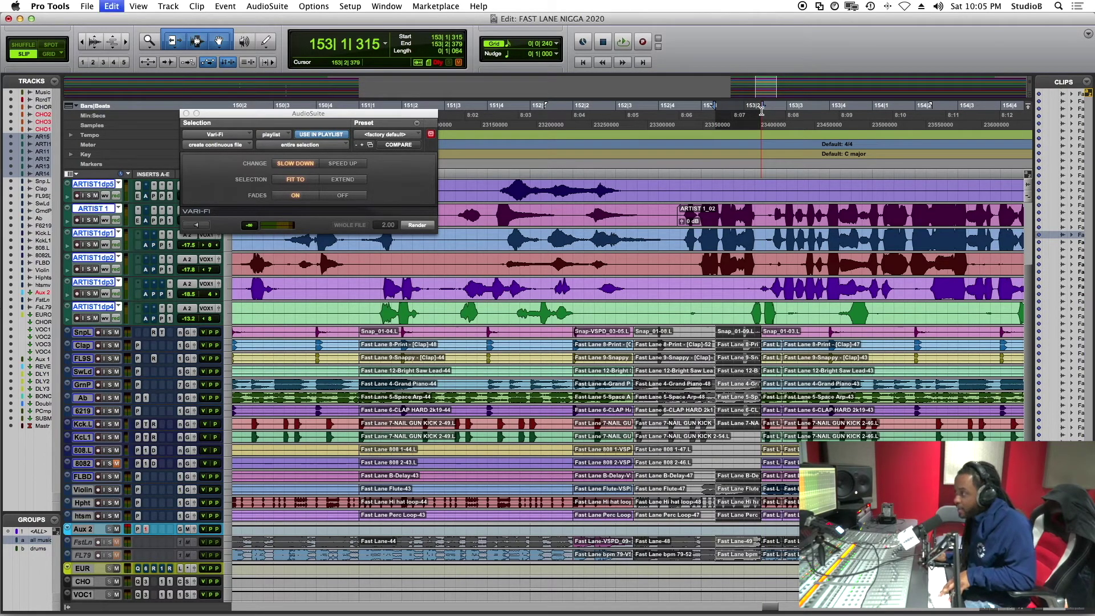
{"action": "left_click", "coordinate": [335, 165]}
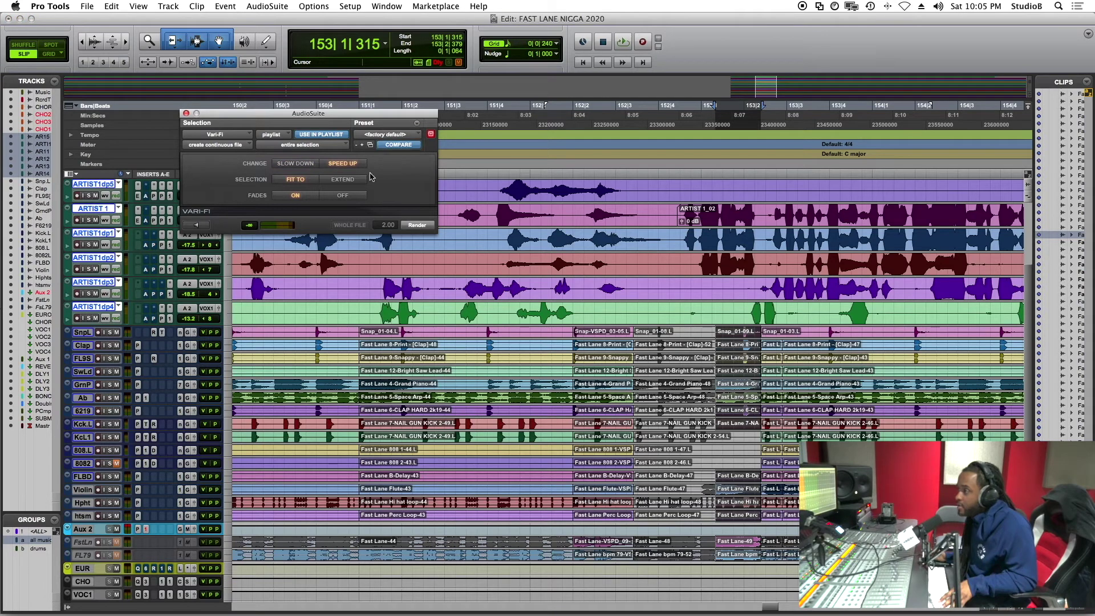
{"action": "left_click", "coordinate": [416, 225]}
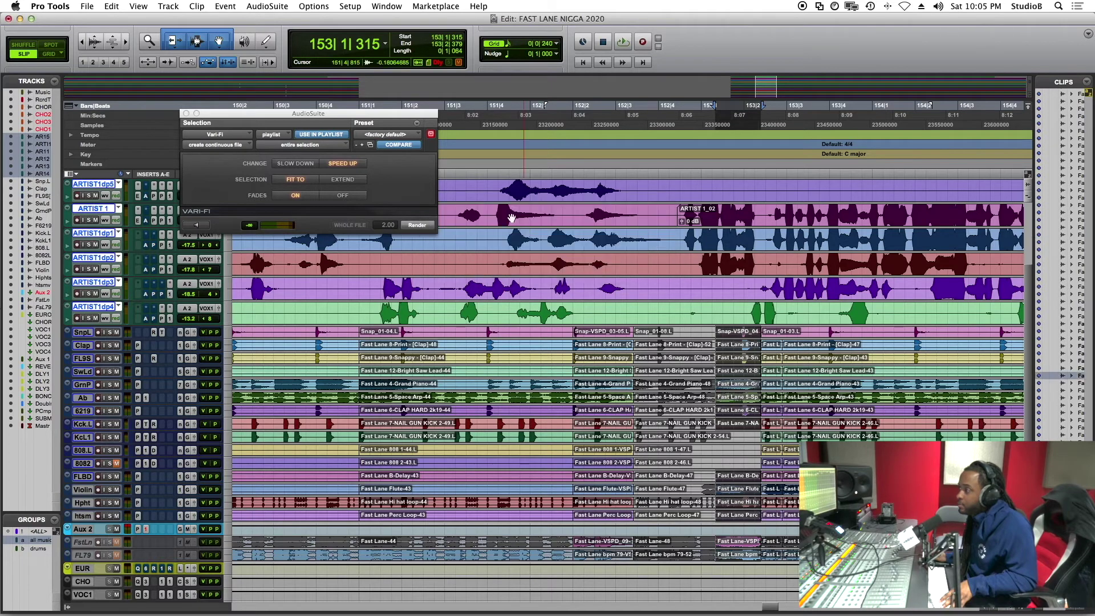
{"action": "left_click", "coordinate": [456, 156]}
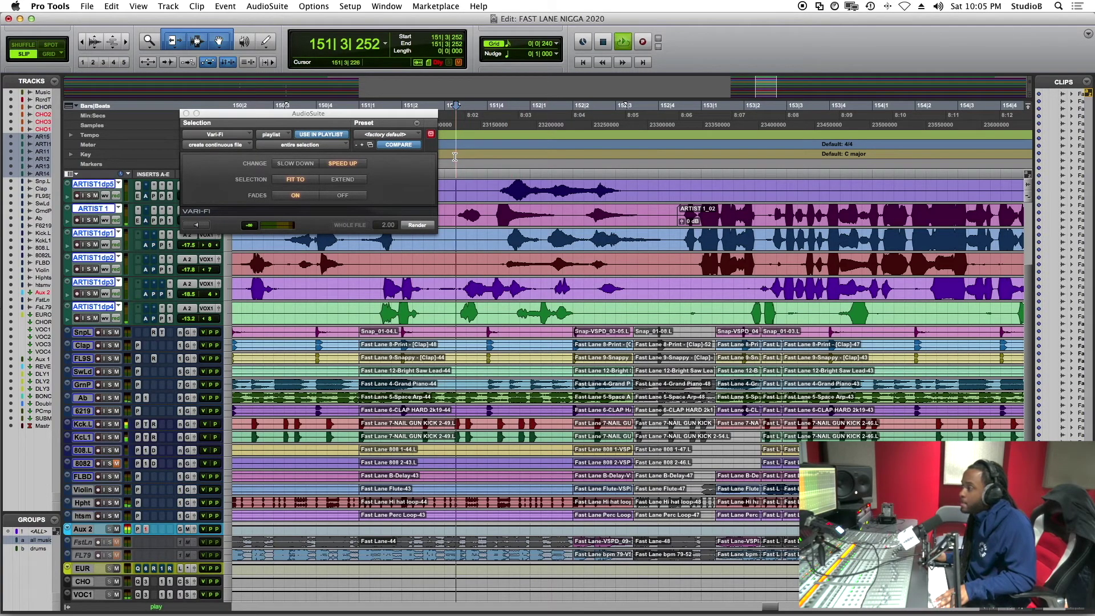
{"action": "key", "text": "space"}
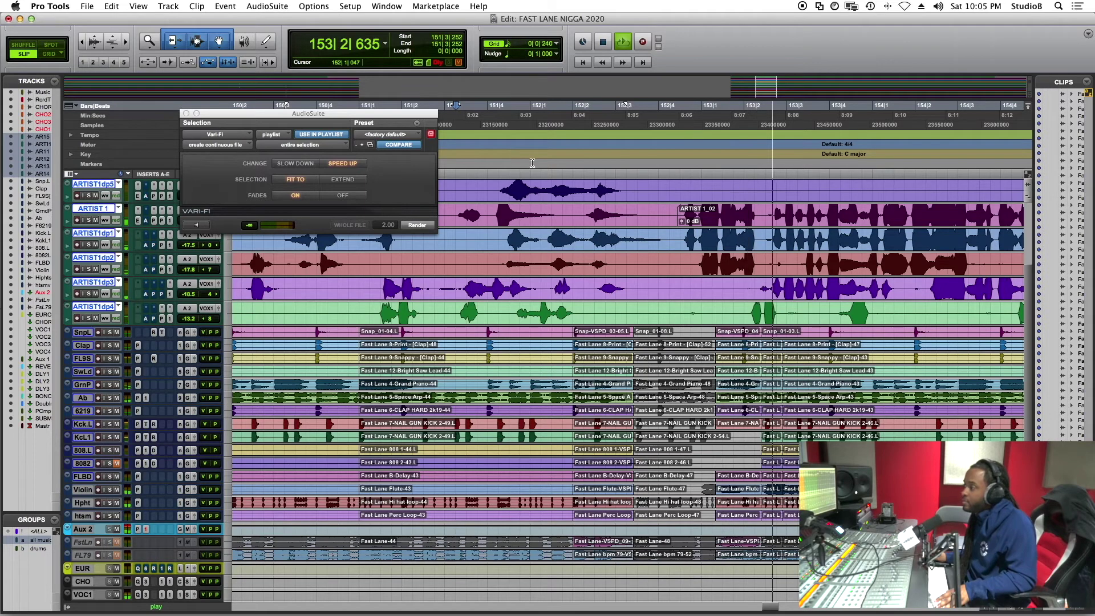
{"action": "key", "text": "space"}
{"action": "left_click_drag", "start_coordinate": [215, 116], "coordinate": [121, 107]}
{"action": "left_click", "coordinate": [398, 161]}
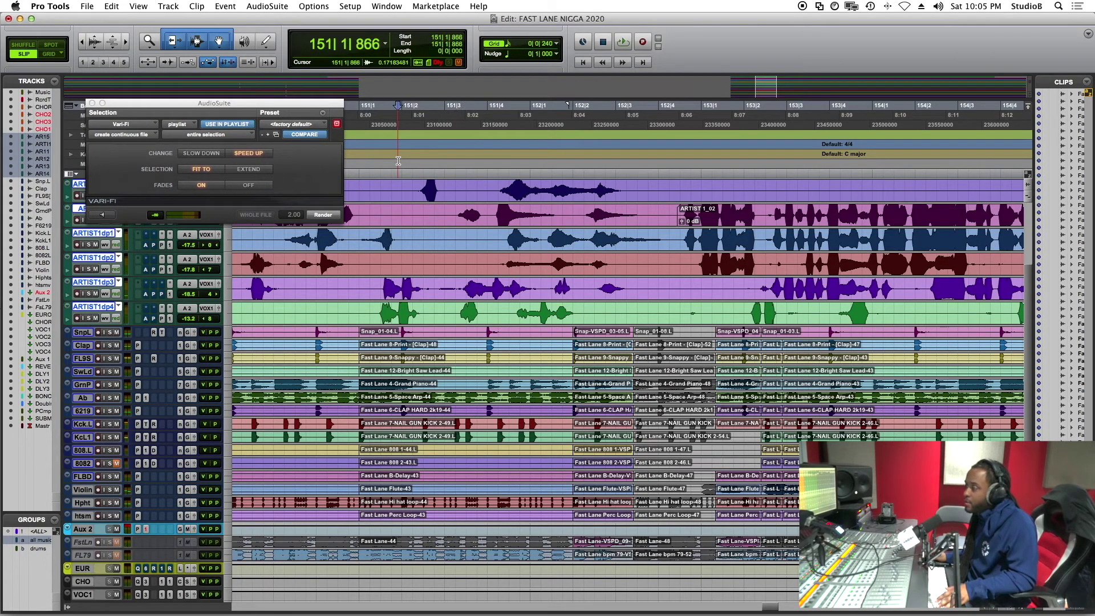
{"action": "key", "text": "space"}
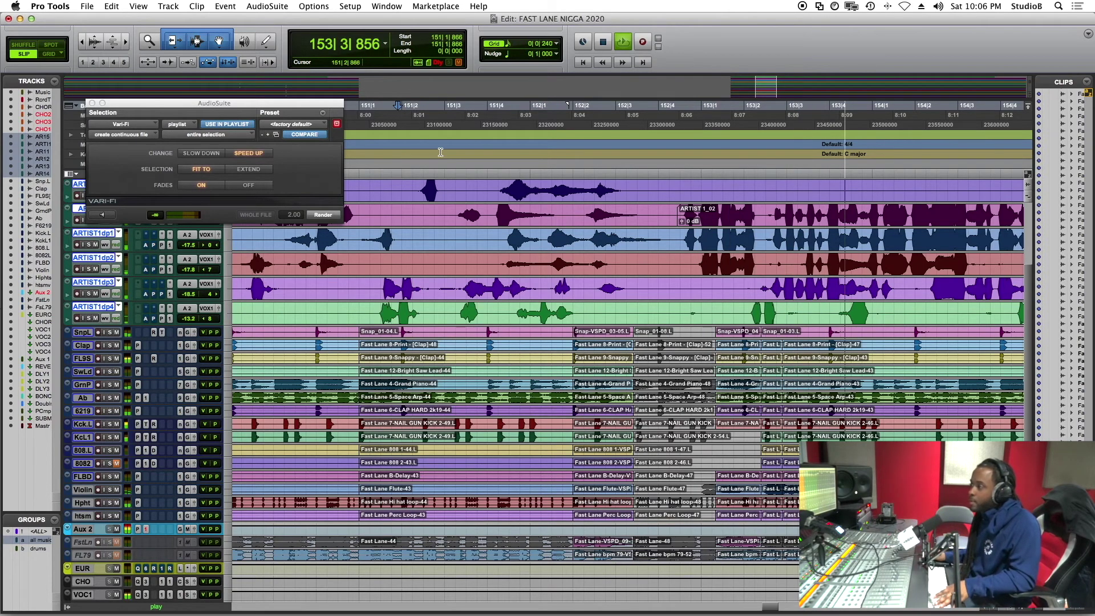
{"action": "key", "text": "space"}
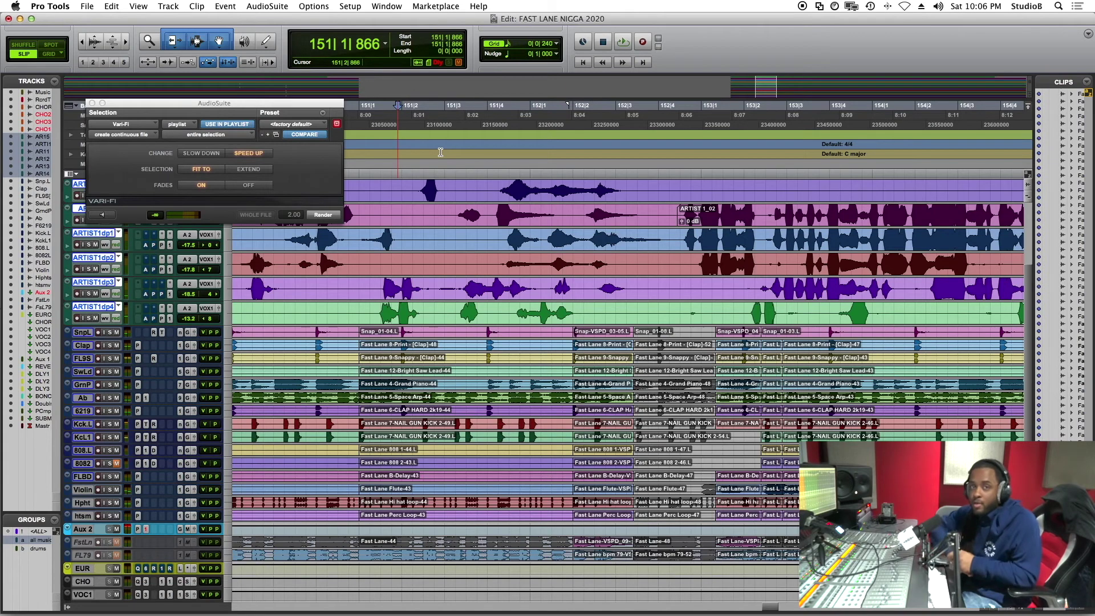